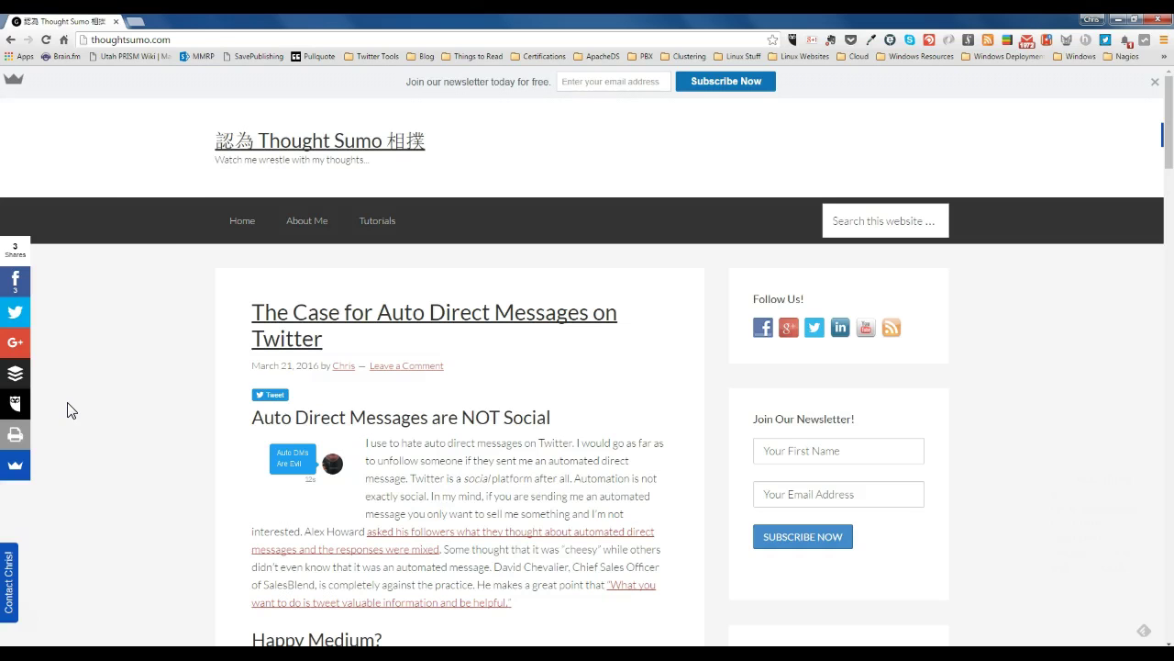
{"action": "left_click", "coordinate": [191, 39]}
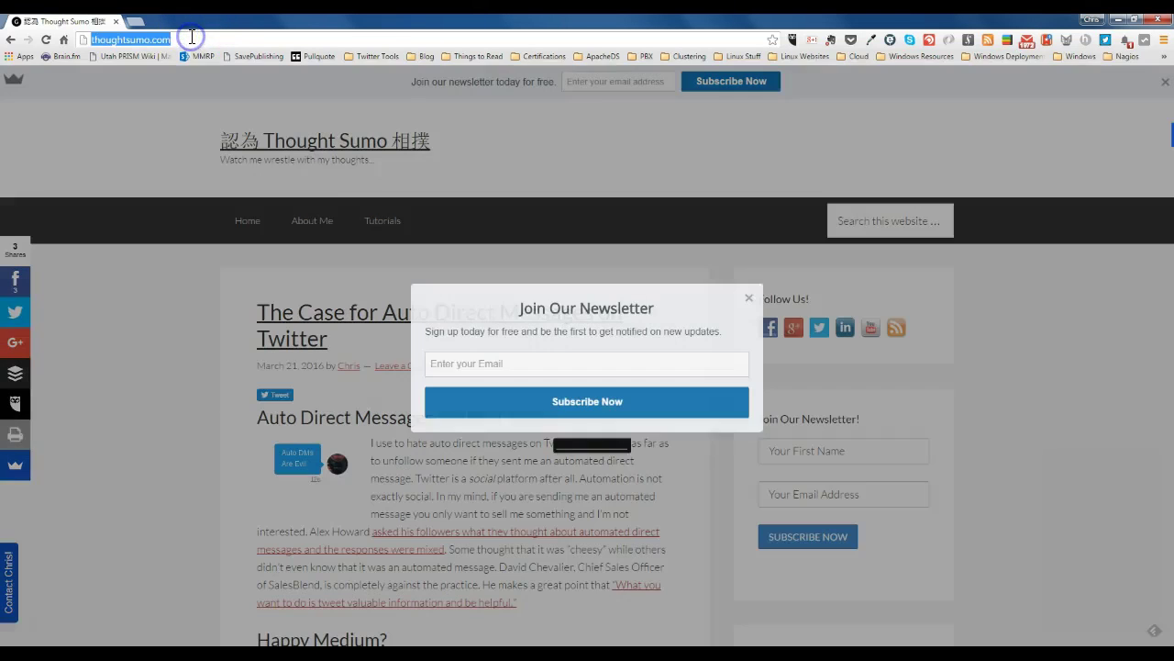
{"action": "type", "text": "www."}
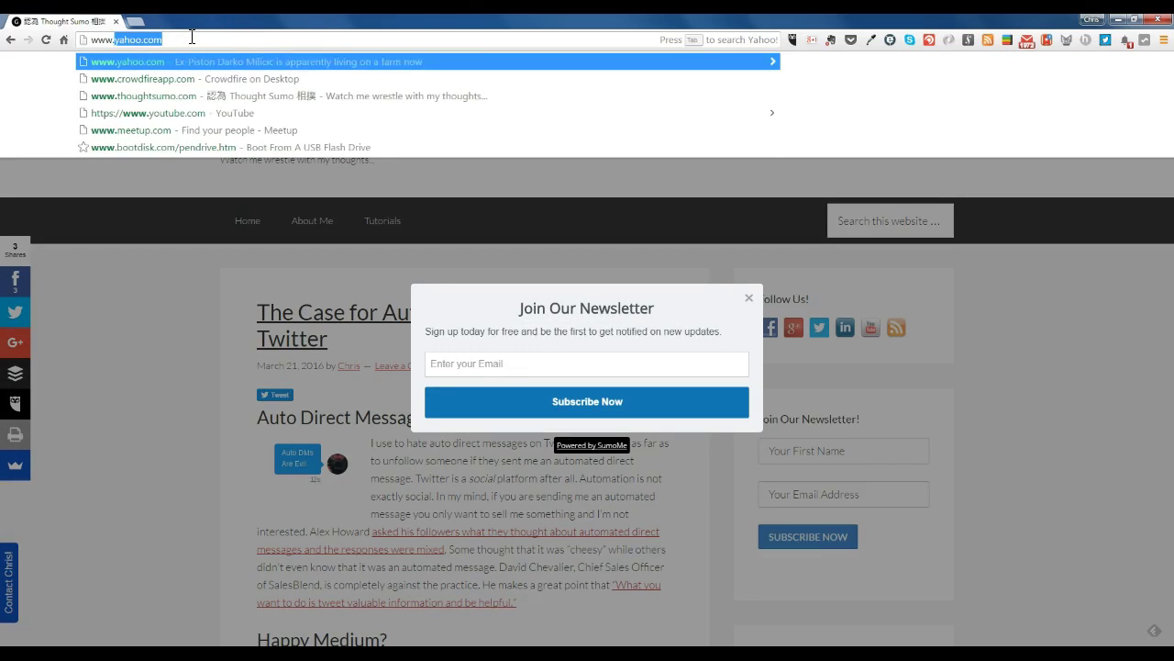
{"action": "type", "text": "ubuntu.com"}
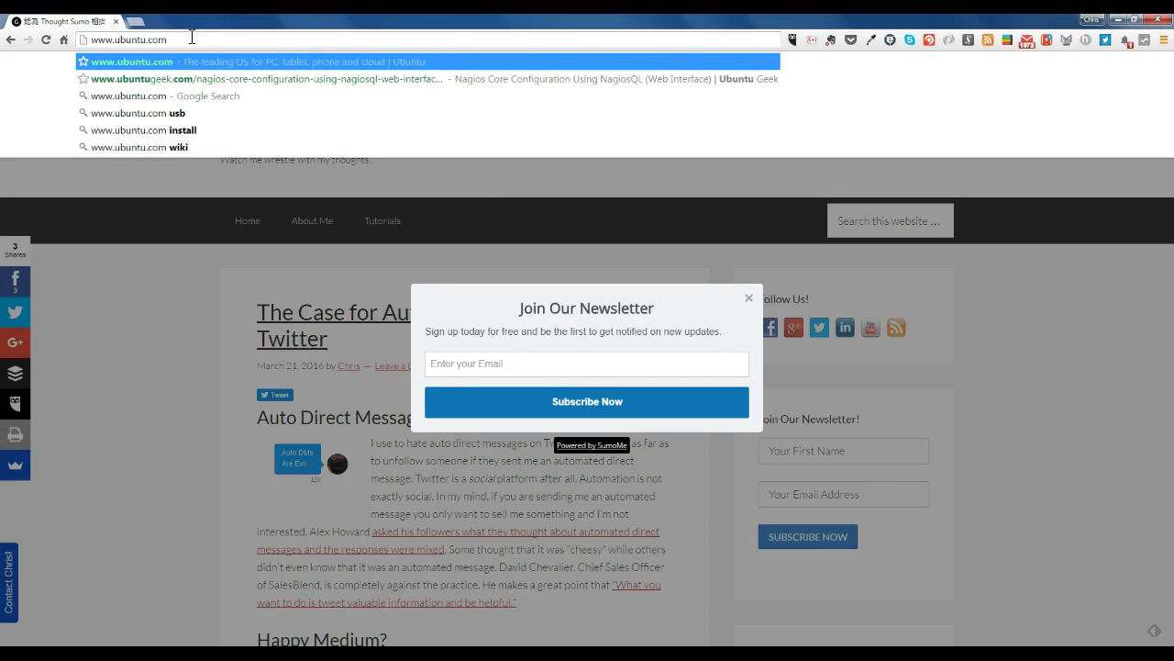
{"action": "key", "text": "Return"}
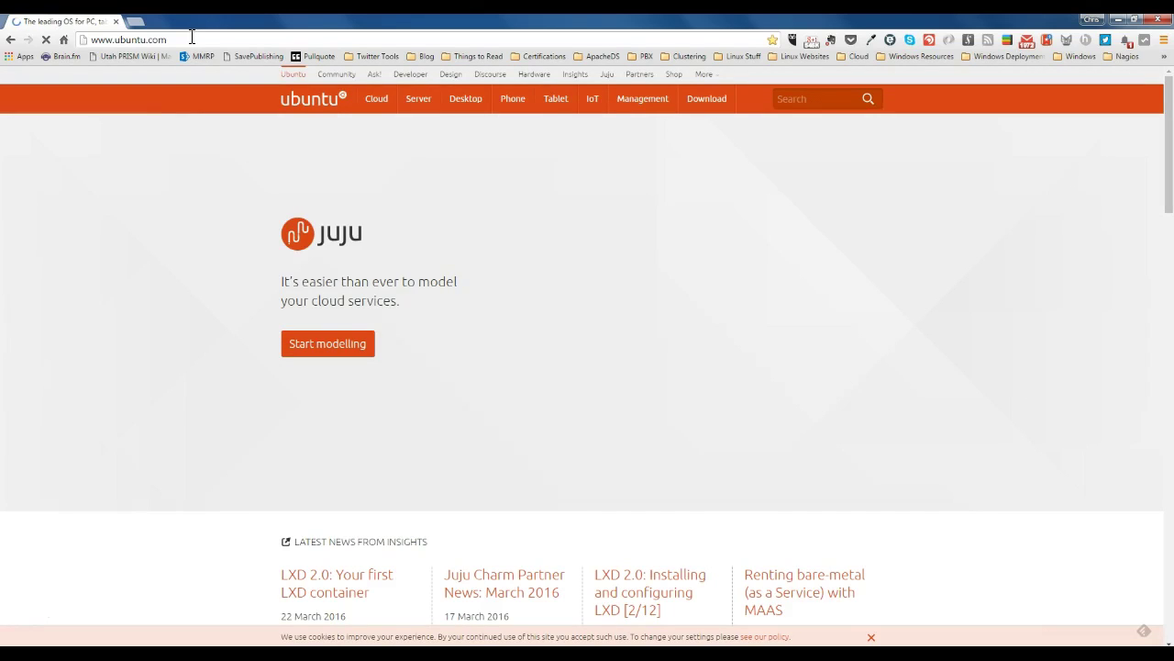
{"action": "mouse_move", "coordinate": [463, 101]}
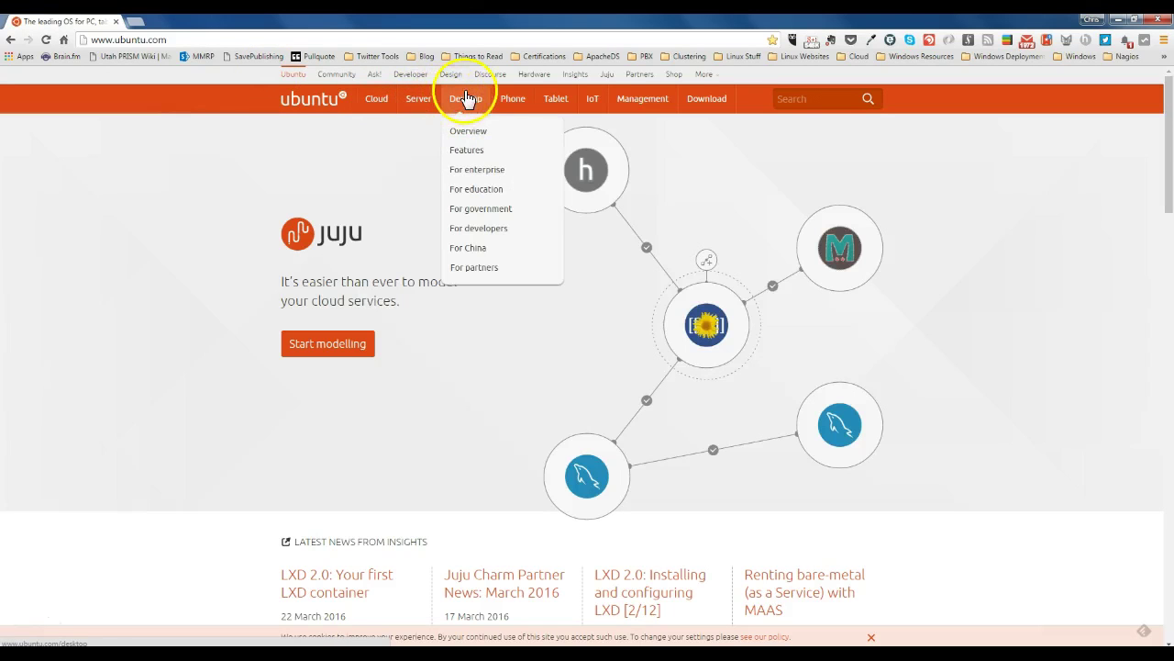
{"action": "left_click", "coordinate": [467, 103]}
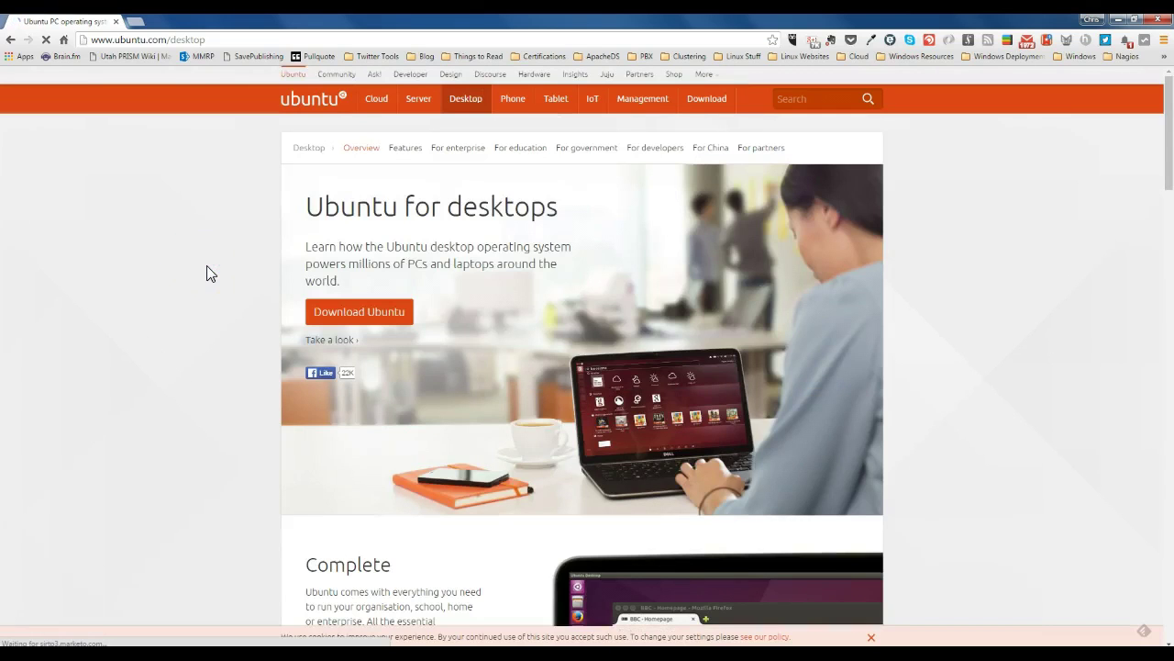
{"action": "left_click", "coordinate": [222, 267]}
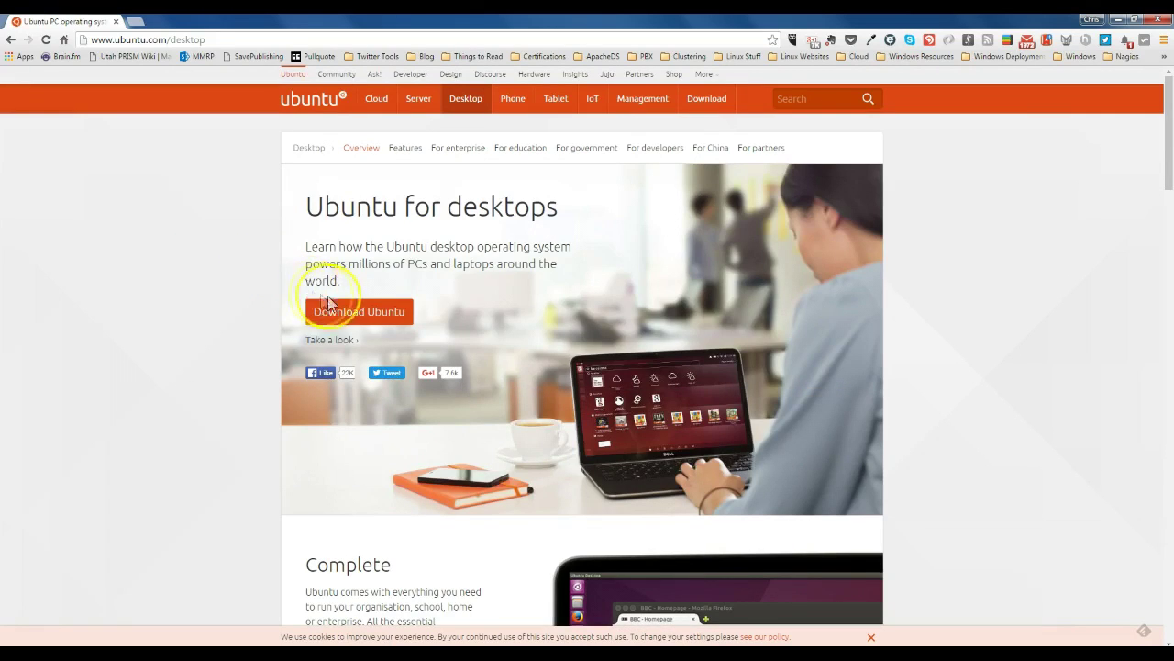
Step: Choose the Ubuntu 14.04.4 LTS desktop download and scroll through the $15 contribution page
{"action": "left_click", "coordinate": [356, 316]}
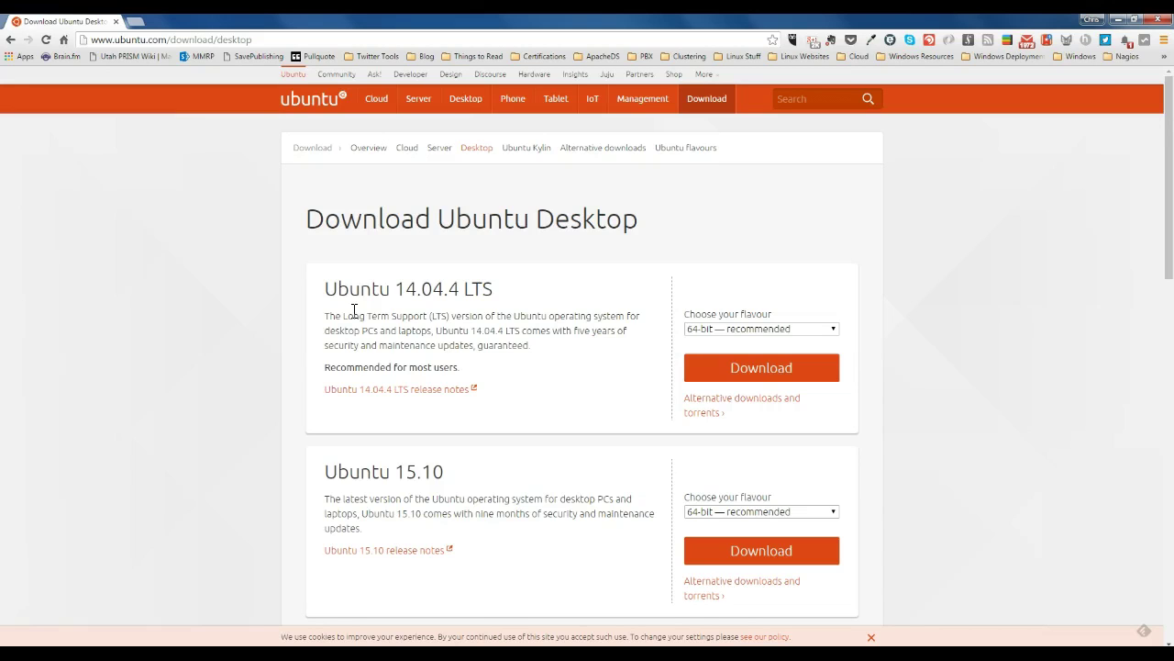
{"action": "left_click", "coordinate": [745, 372]}
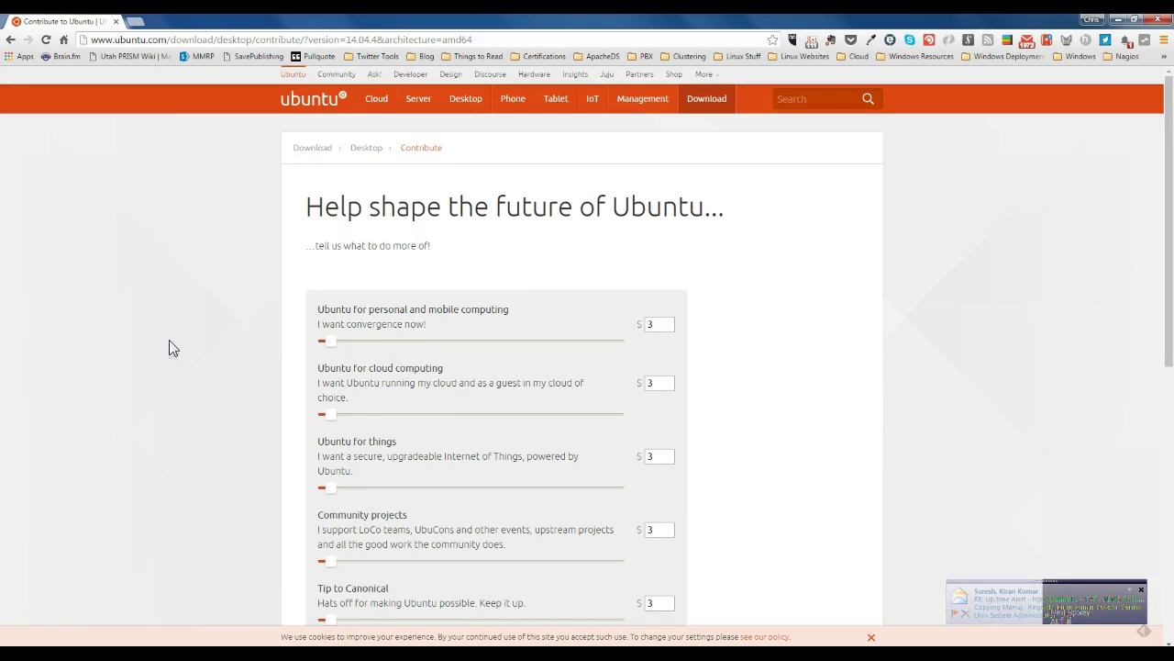
{"action": "scroll", "coordinate": [179, 350], "scroll_direction": "down", "scroll_amount": 3}
{"action": "scroll", "coordinate": [217, 398], "scroll_direction": "up", "scroll_amount": 1}
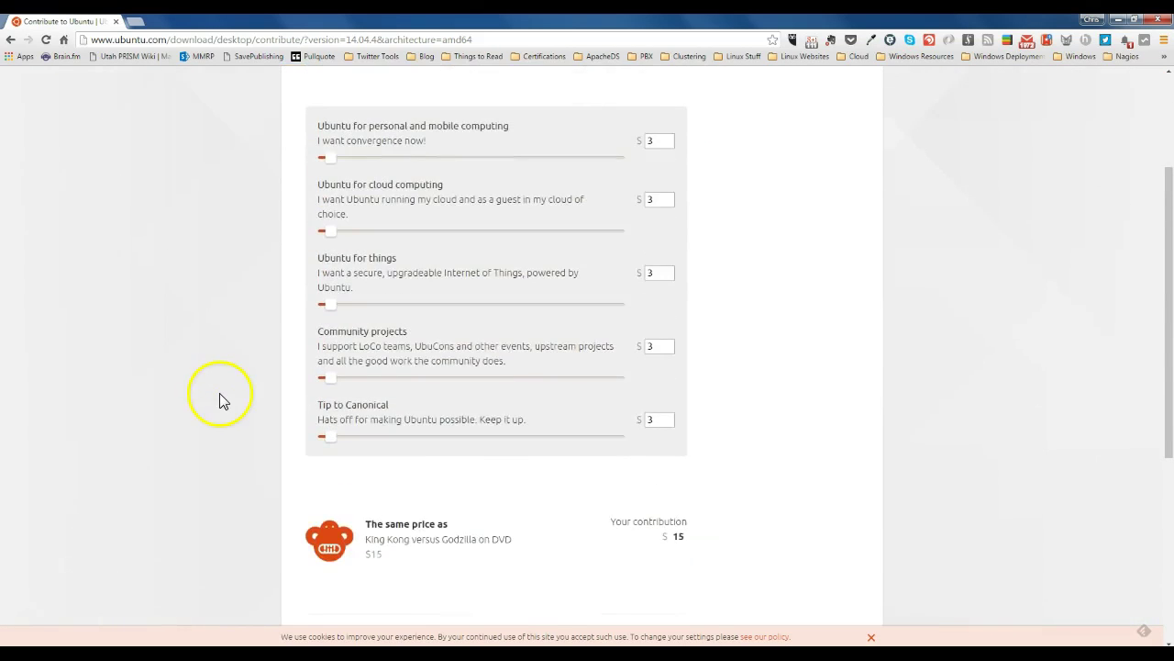
{"action": "scroll", "coordinate": [276, 440], "scroll_direction": "down", "scroll_amount": 2}
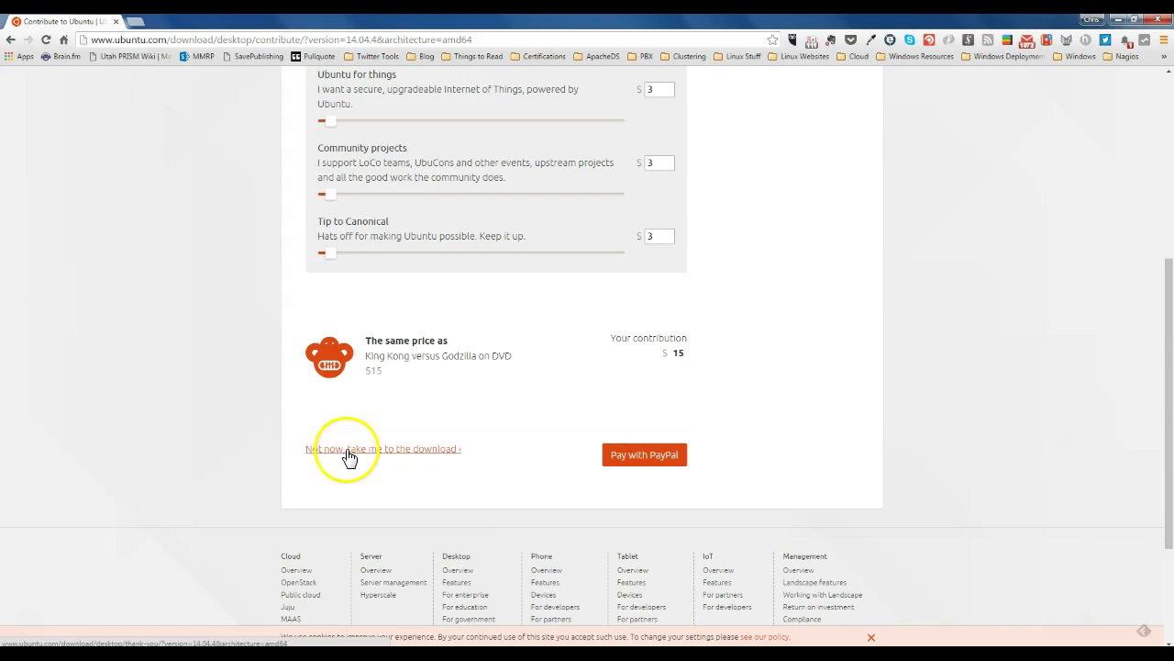
Step: Skip the donation and save ubuntu-14.04.4-desktop-amd64 so it starts downloading
{"action": "left_click", "coordinate": [345, 450]}
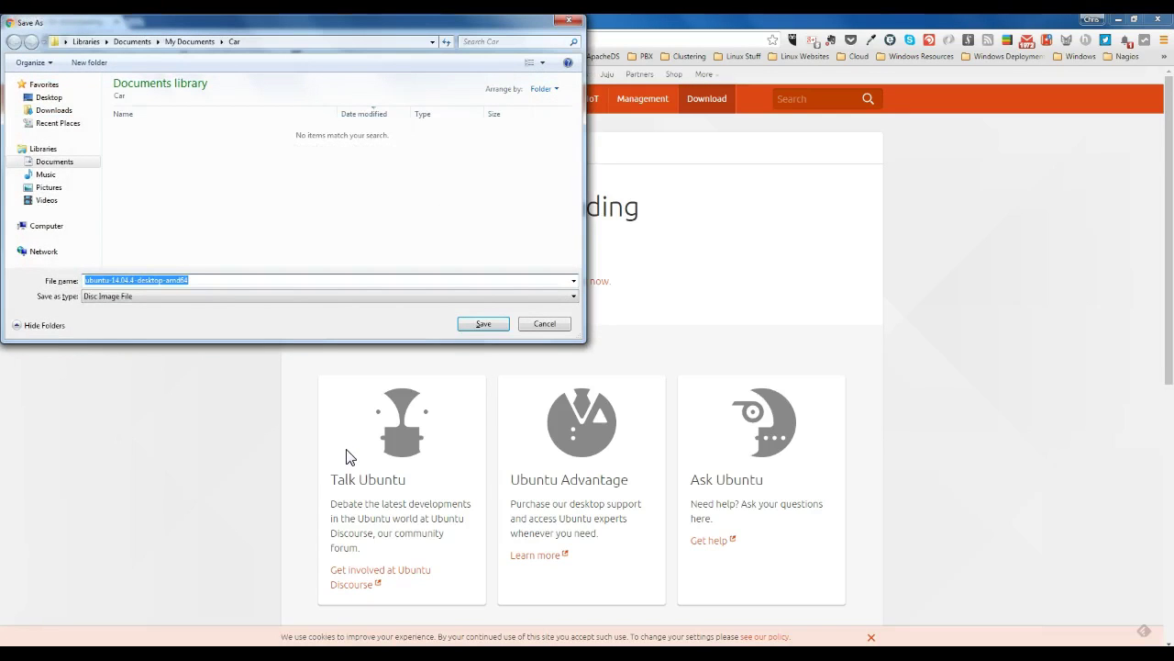
{"action": "left_click", "coordinate": [482, 324]}
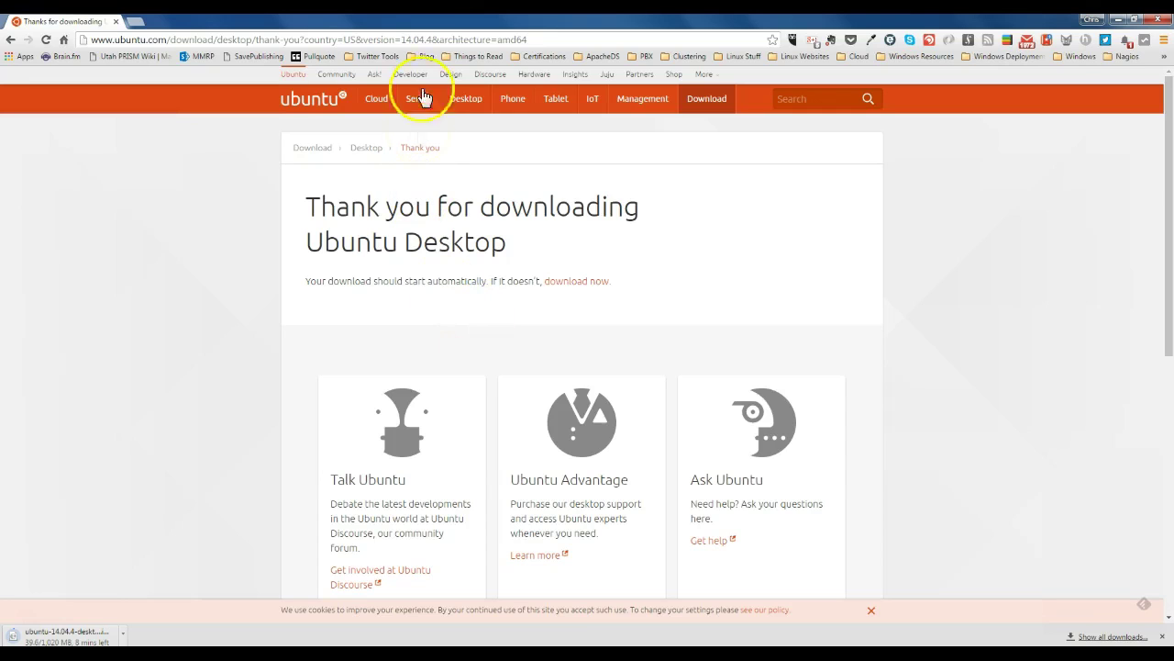
{"action": "left_click", "coordinate": [431, 39]}
{"action": "type", "text": "www.virtuabl"}
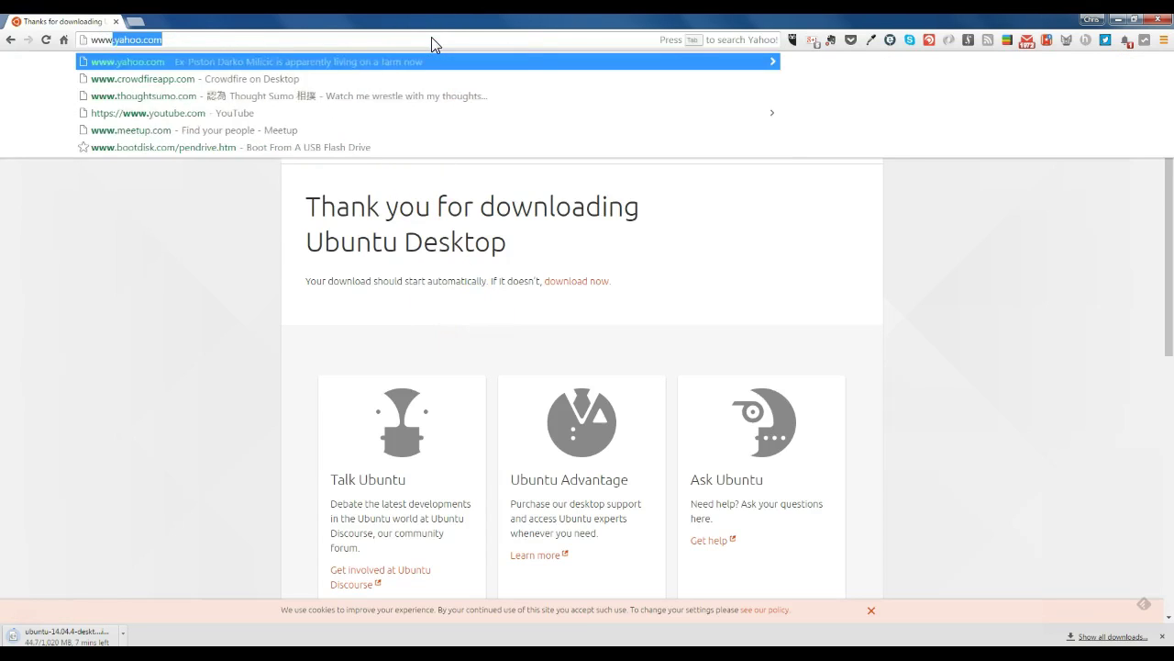
{"action": "key", "text": "BackSpace"}
{"action": "key", "text": "BackSpace"}
{"action": "key", "text": "BackSpace"}
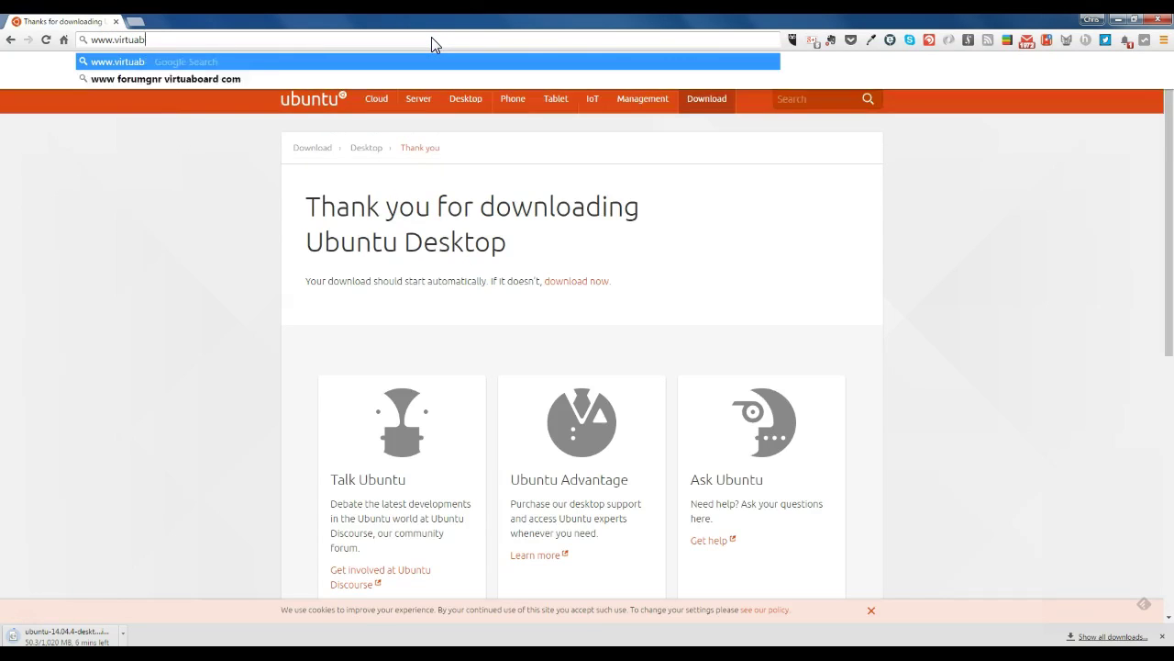
{"action": "type", "text": "albox."}
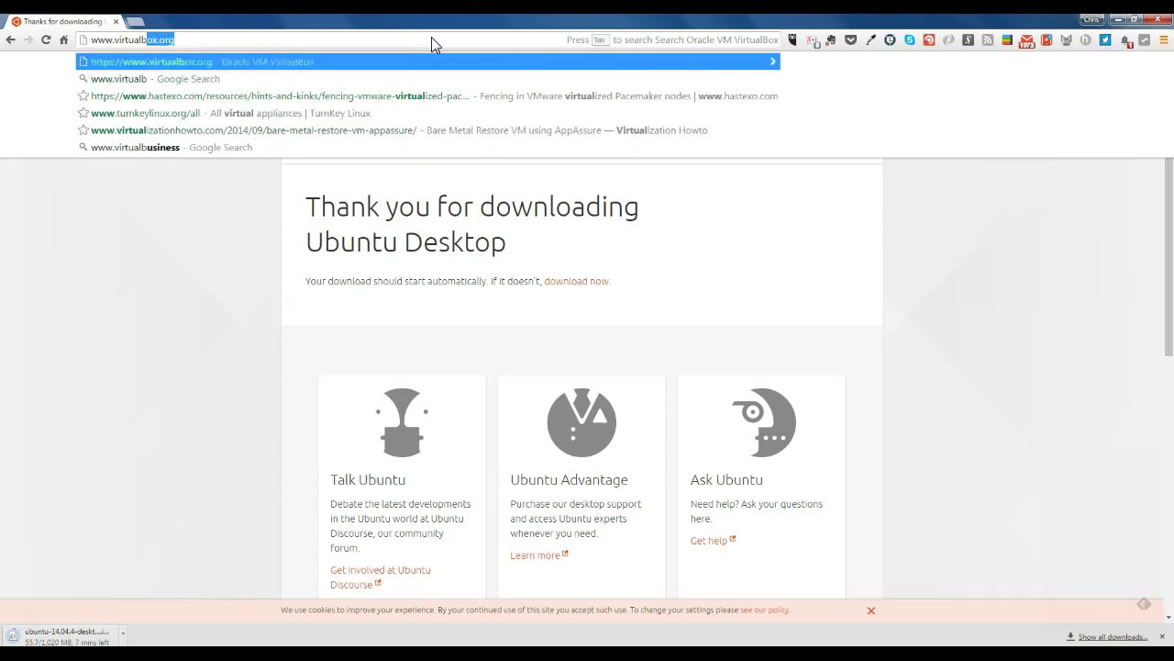
{"action": "type", "text": "org"}
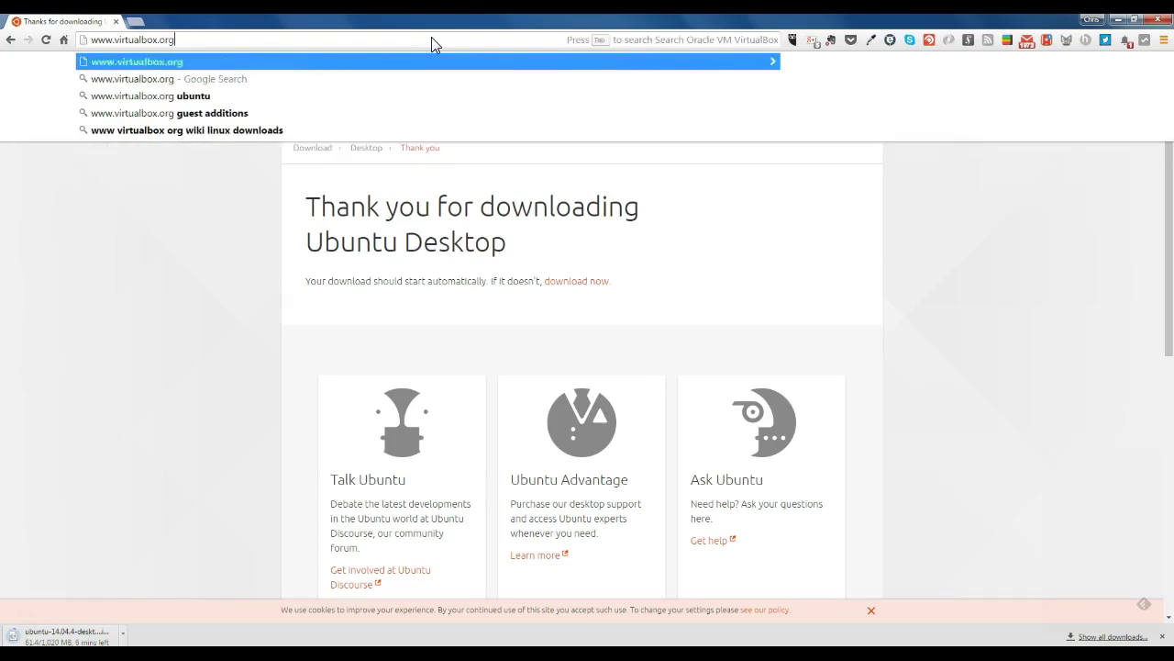
{"action": "key", "text": "Return"}
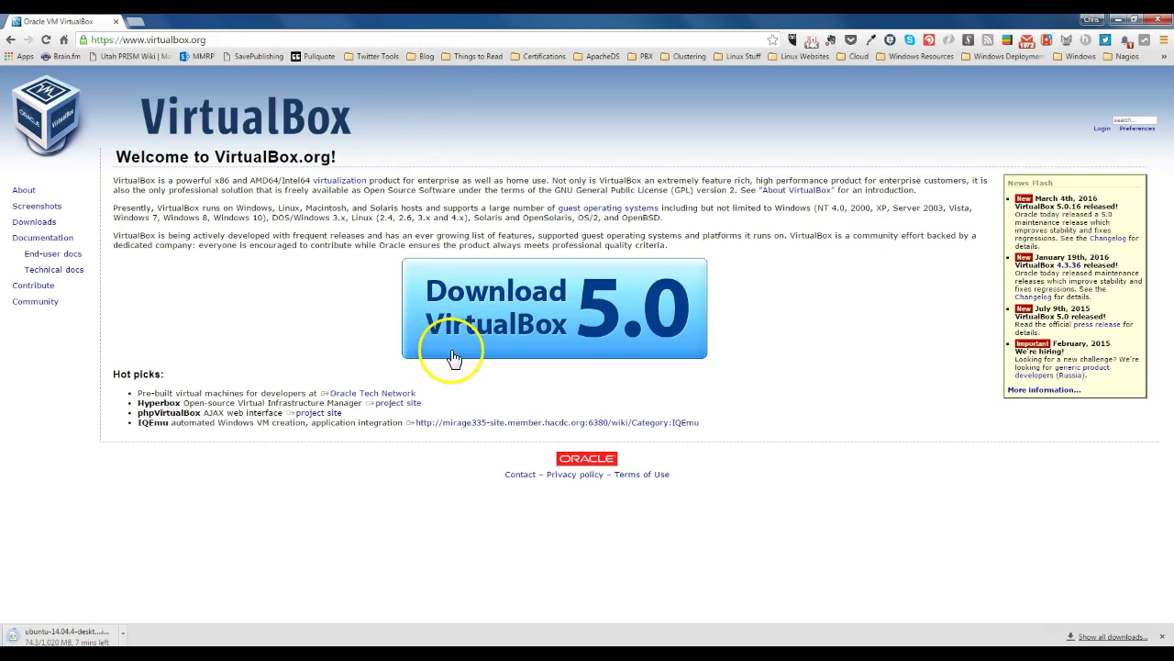
Step: Save the VirtualBox 5.0.16 x86/amd64 installer for Windows hosts
{"action": "left_click", "coordinate": [539, 323]}
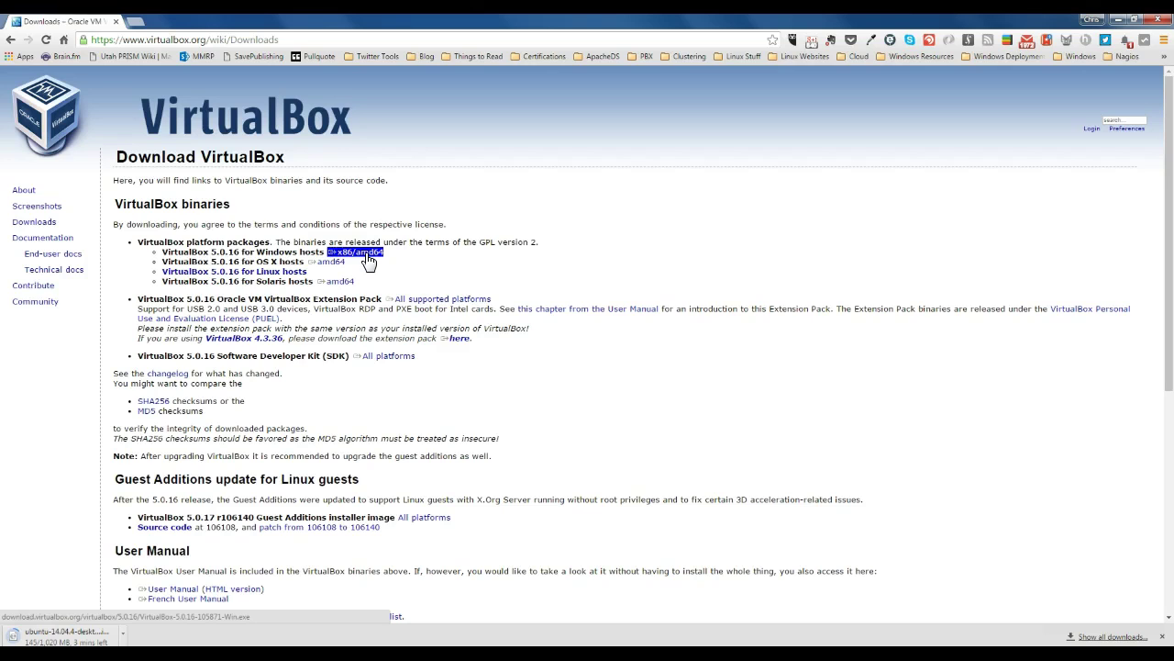
{"action": "left_click", "coordinate": [367, 256]}
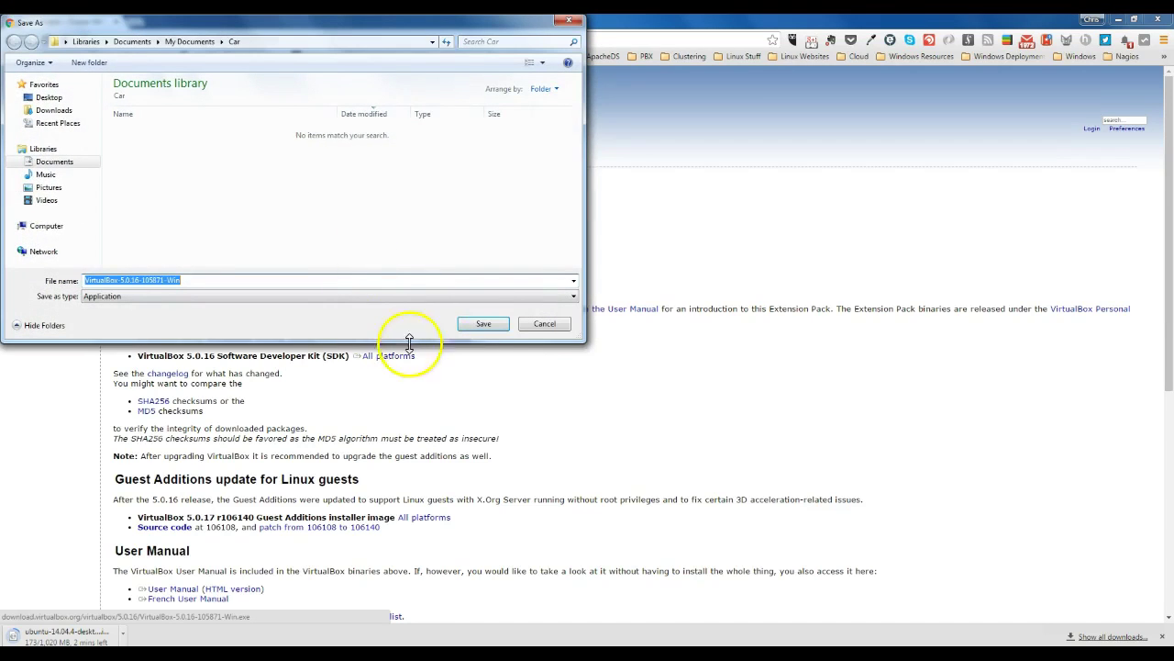
{"action": "left_click", "coordinate": [484, 324]}
{"action": "left_click", "coordinate": [591, 390]}
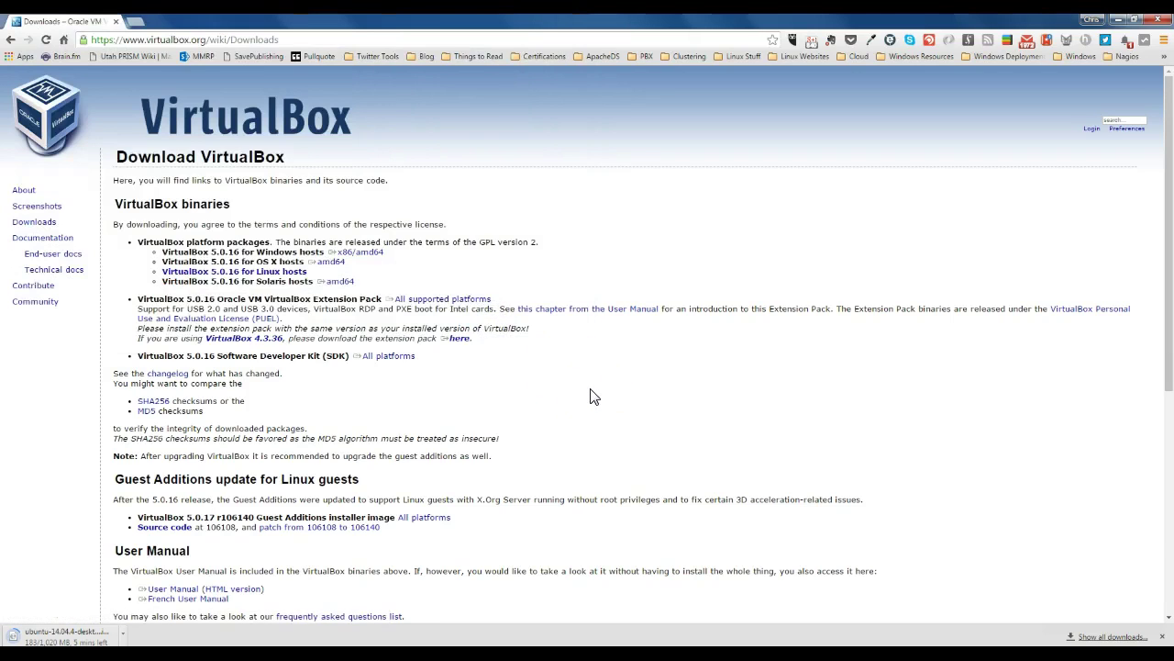
Step: Run the downloaded VirtualBox installer, allowing it through the security warning
{"action": "left_click", "coordinate": [571, 391]}
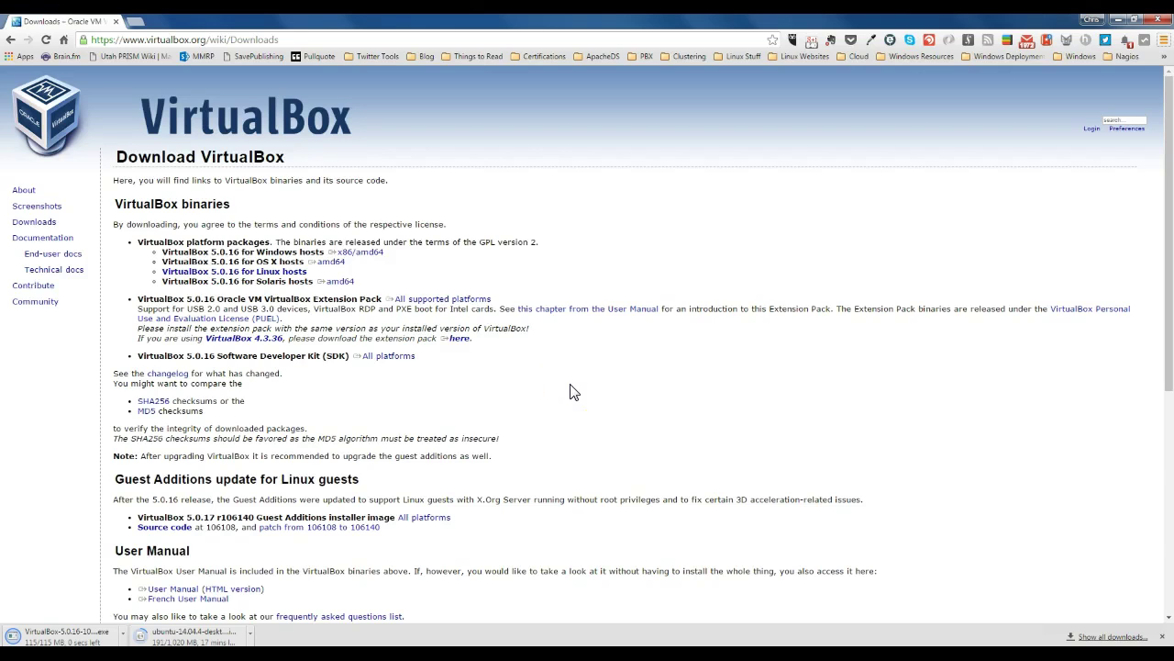
{"action": "left_click", "coordinate": [280, 373]}
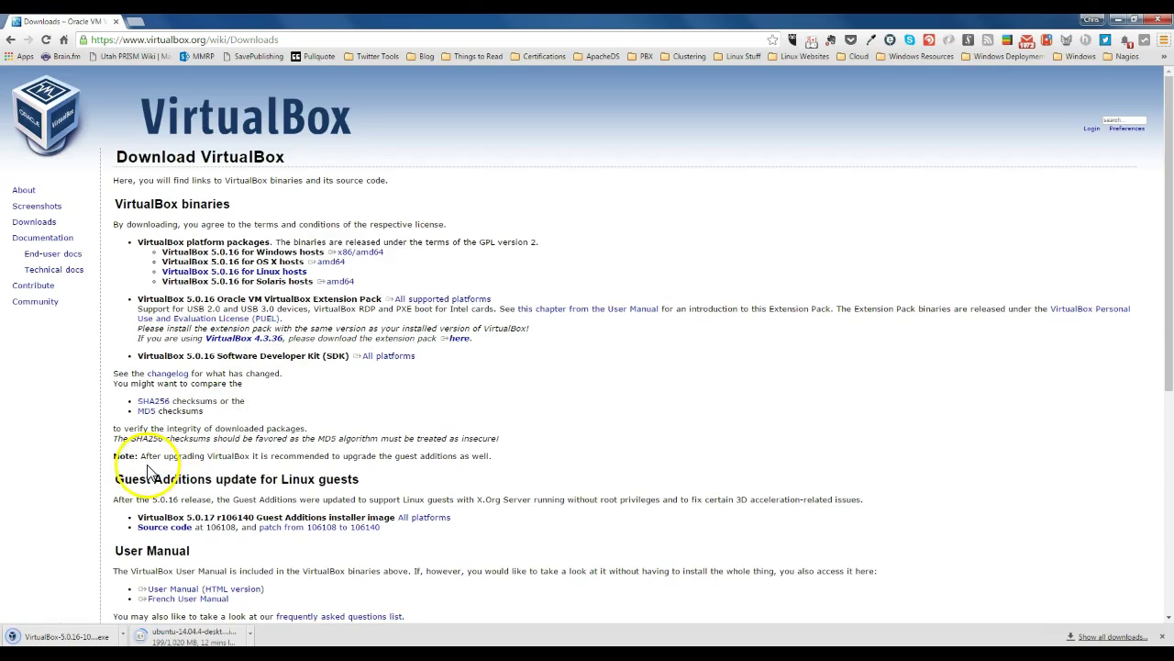
{"action": "left_click", "coordinate": [59, 636]}
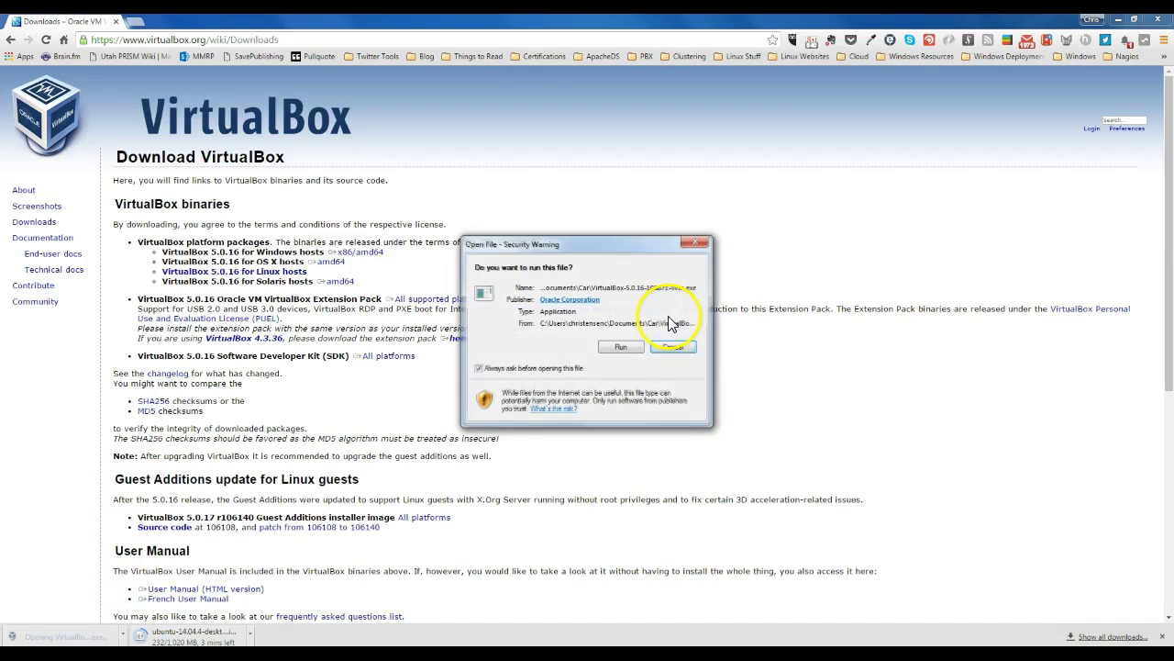
{"action": "left_click", "coordinate": [614, 347]}
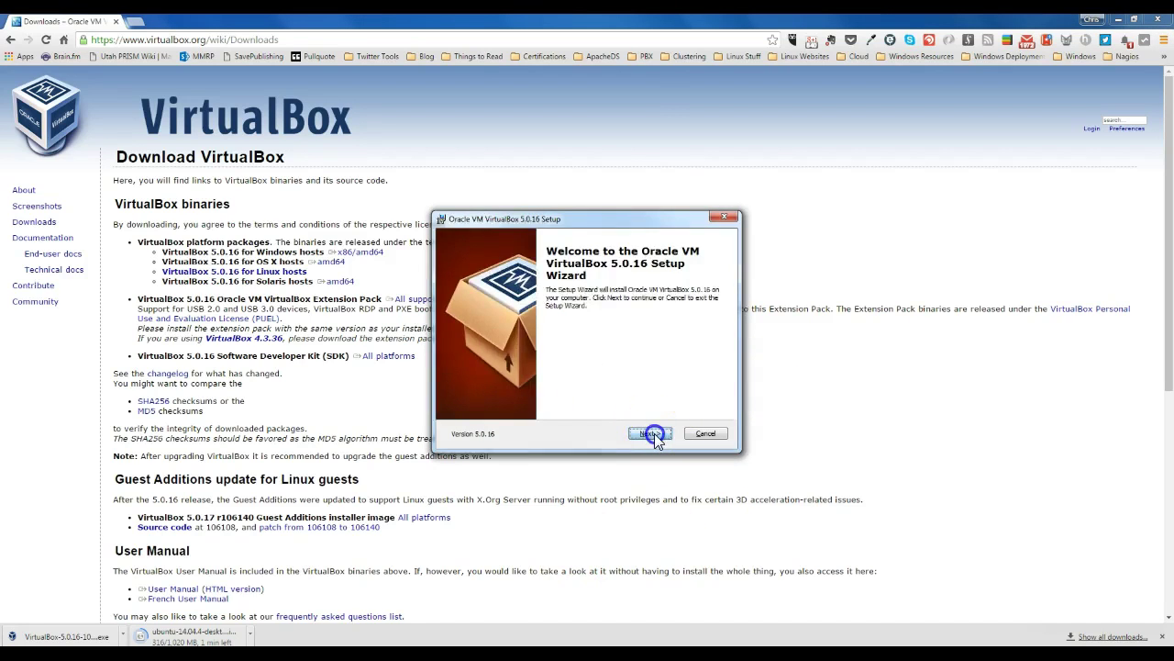
Step: Keep the default features, untick the Quick Launch Bar shortcut, and continue to the network warning
{"action": "left_click", "coordinate": [654, 433]}
{"action": "left_click", "coordinate": [655, 433]}
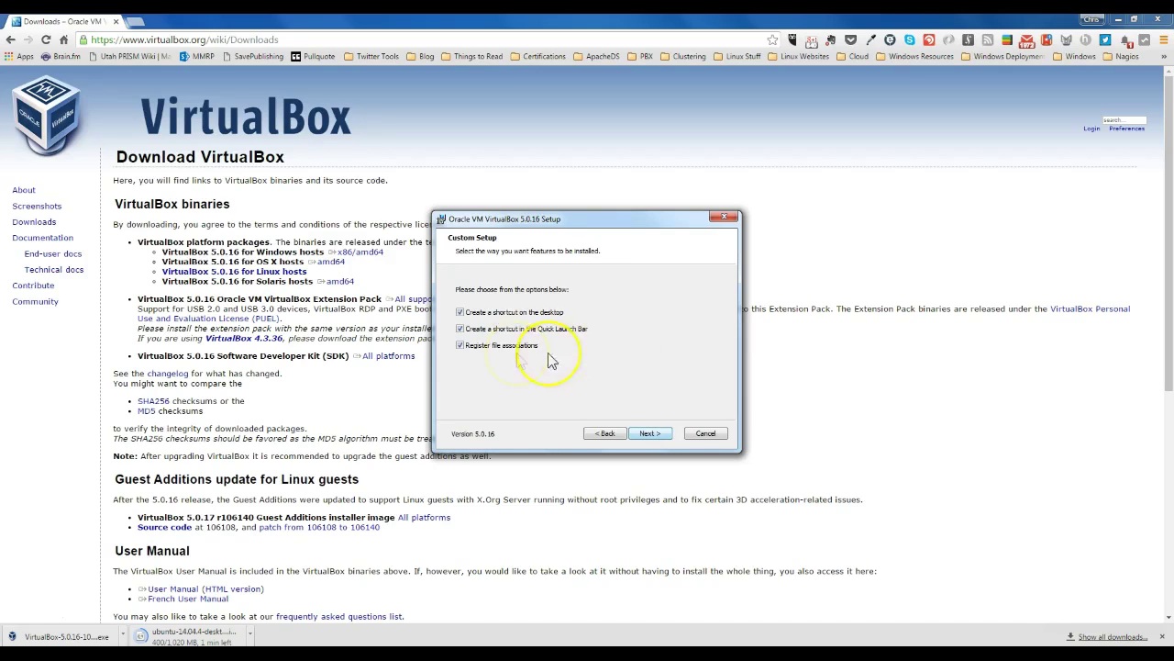
{"action": "left_click", "coordinate": [461, 329]}
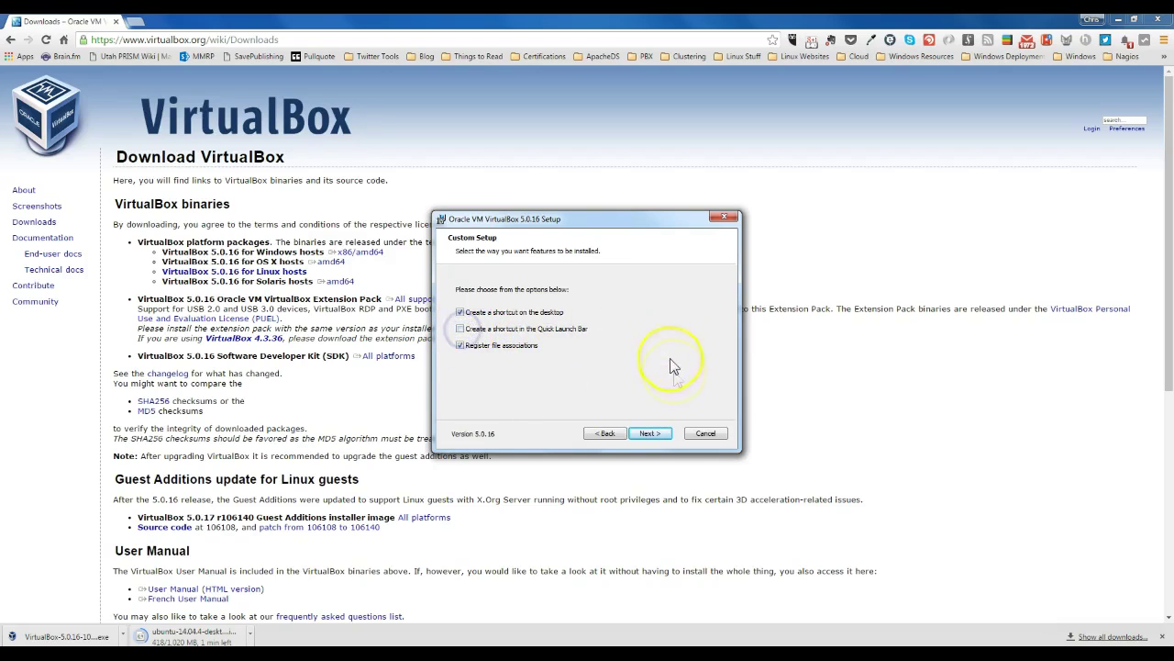
{"action": "left_click", "coordinate": [654, 433]}
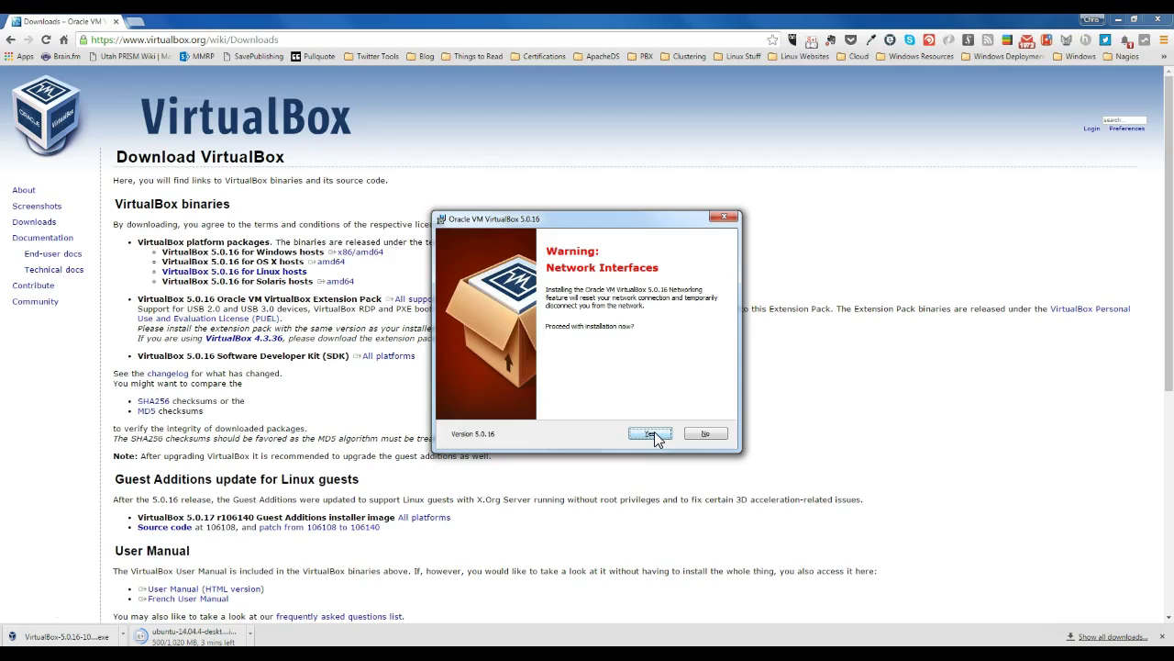
Step: Accept the network reset warning, install VirtualBox 5.0.16, and finish without launching it
{"action": "left_click", "coordinate": [654, 434]}
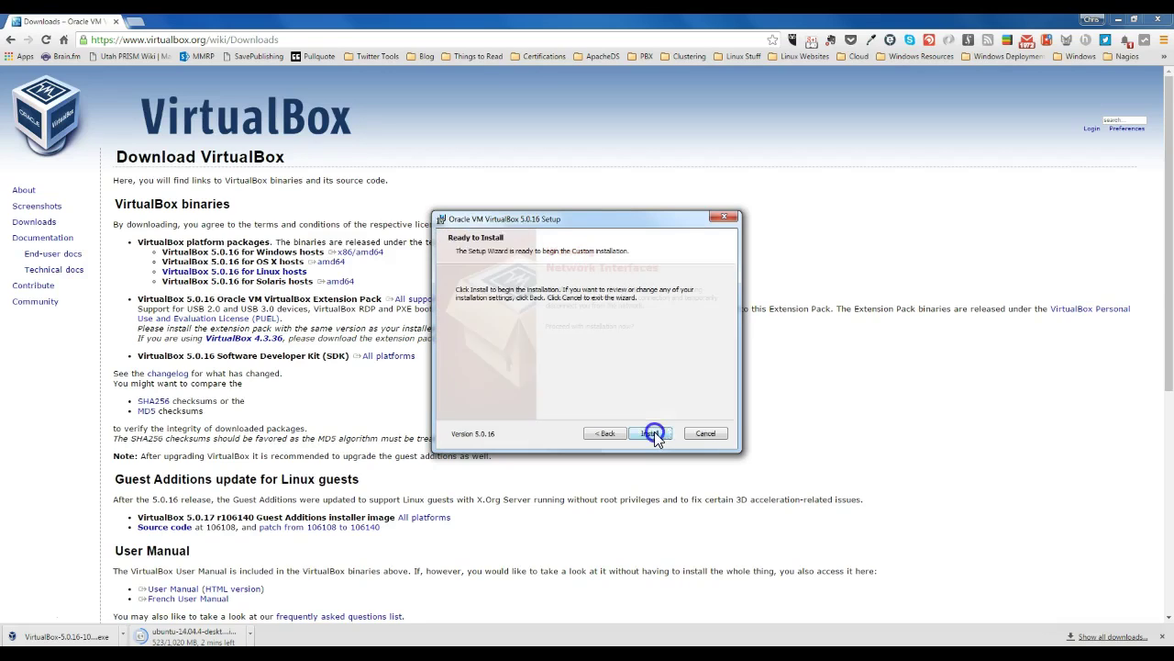
{"action": "left_click", "coordinate": [652, 433]}
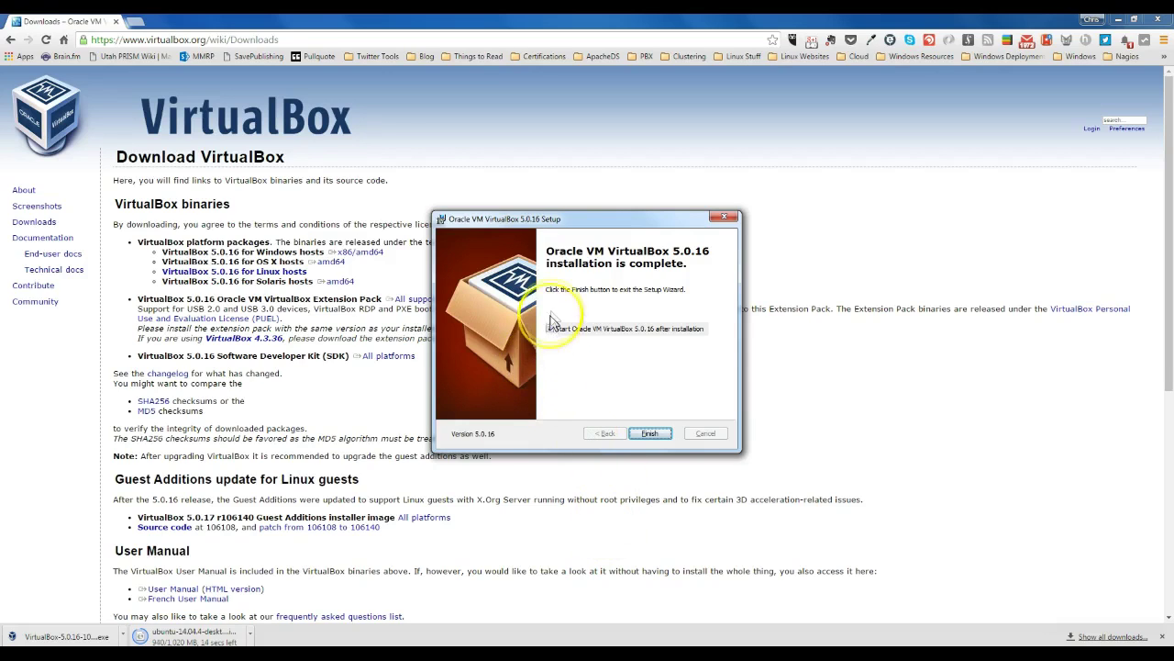
{"action": "left_click", "coordinate": [551, 329]}
{"action": "left_click", "coordinate": [660, 435]}
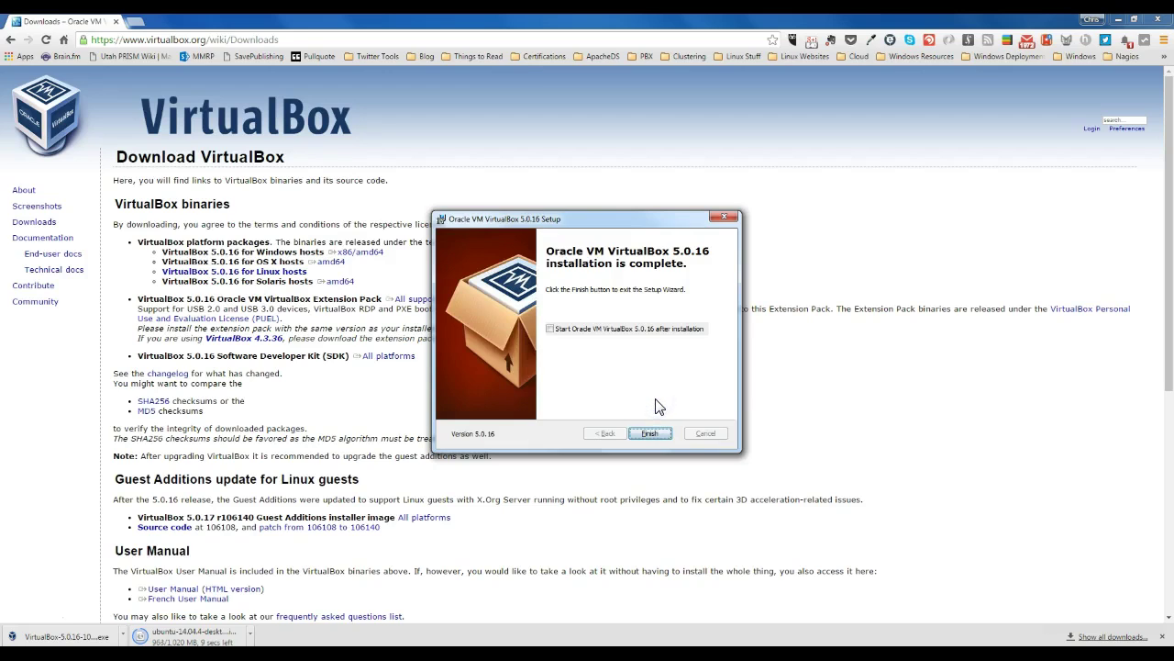
{"action": "left_click", "coordinate": [653, 433]}
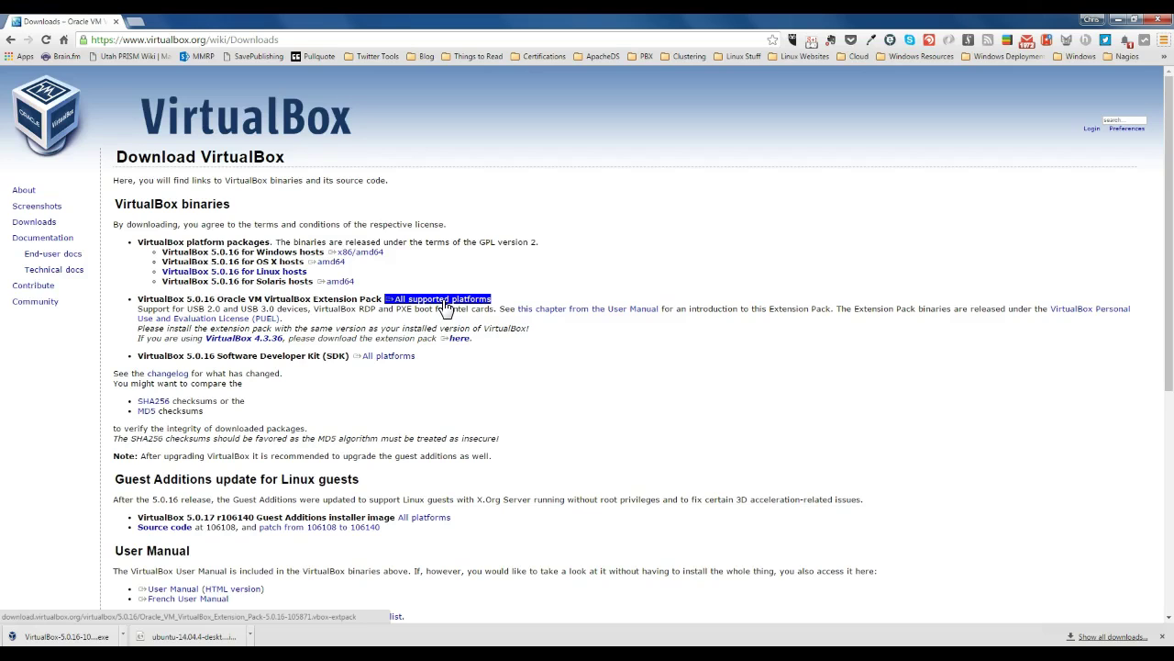
Step: Save the VirtualBox 5.0.16 Extension Pack into Documents\Car and open it
{"action": "left_click", "coordinate": [444, 300]}
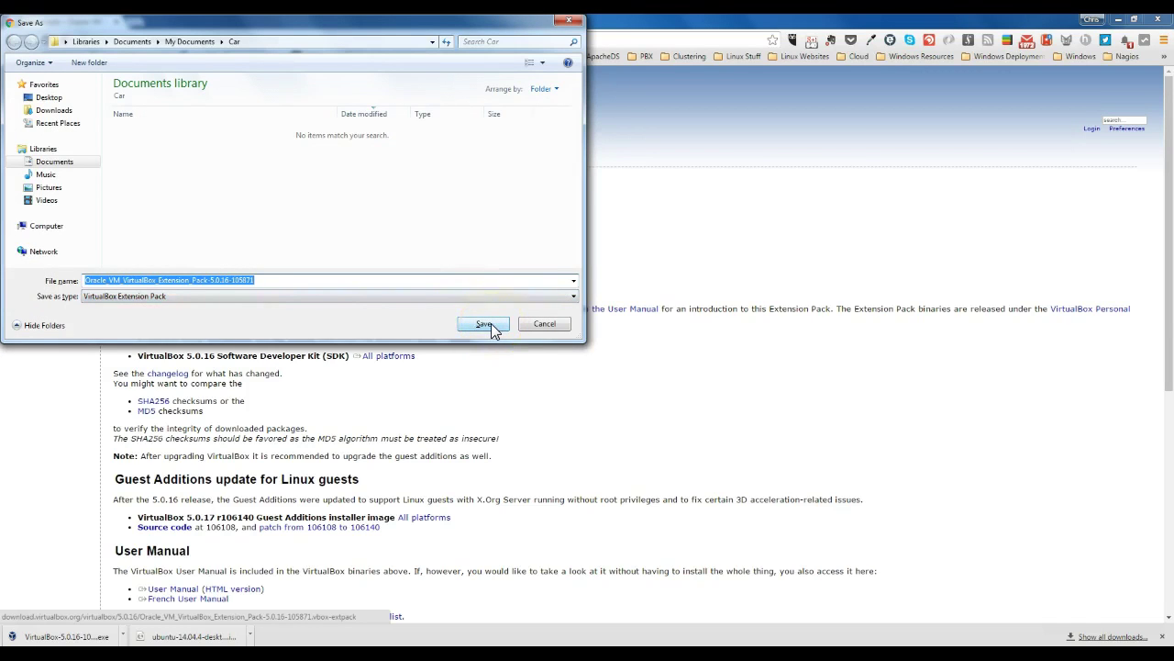
{"action": "left_click", "coordinate": [484, 326]}
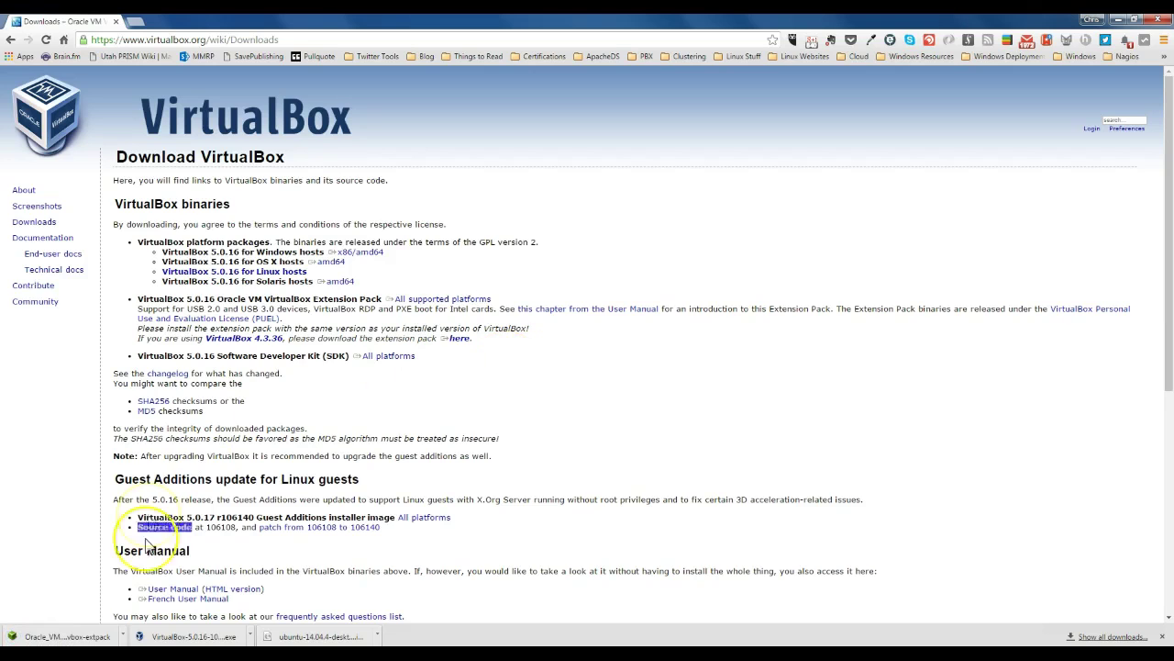
{"action": "left_click", "coordinate": [70, 639]}
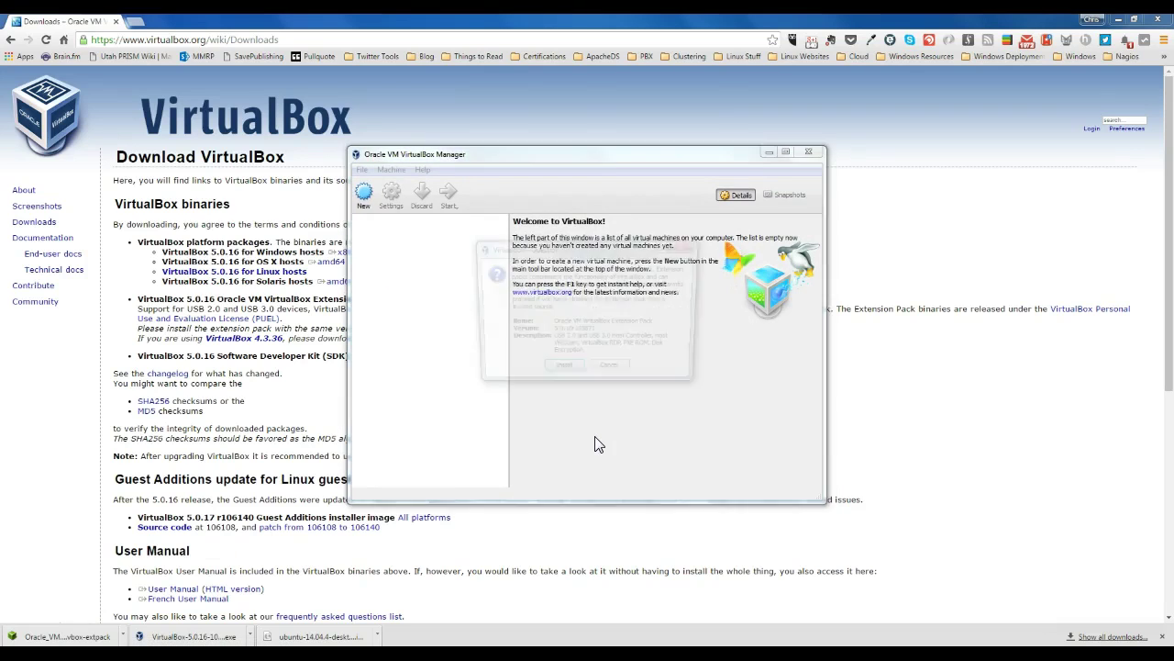
Step: Install the Extension Pack, agreeing to its licence, and dismiss the success message
{"action": "left_click", "coordinate": [559, 377]}
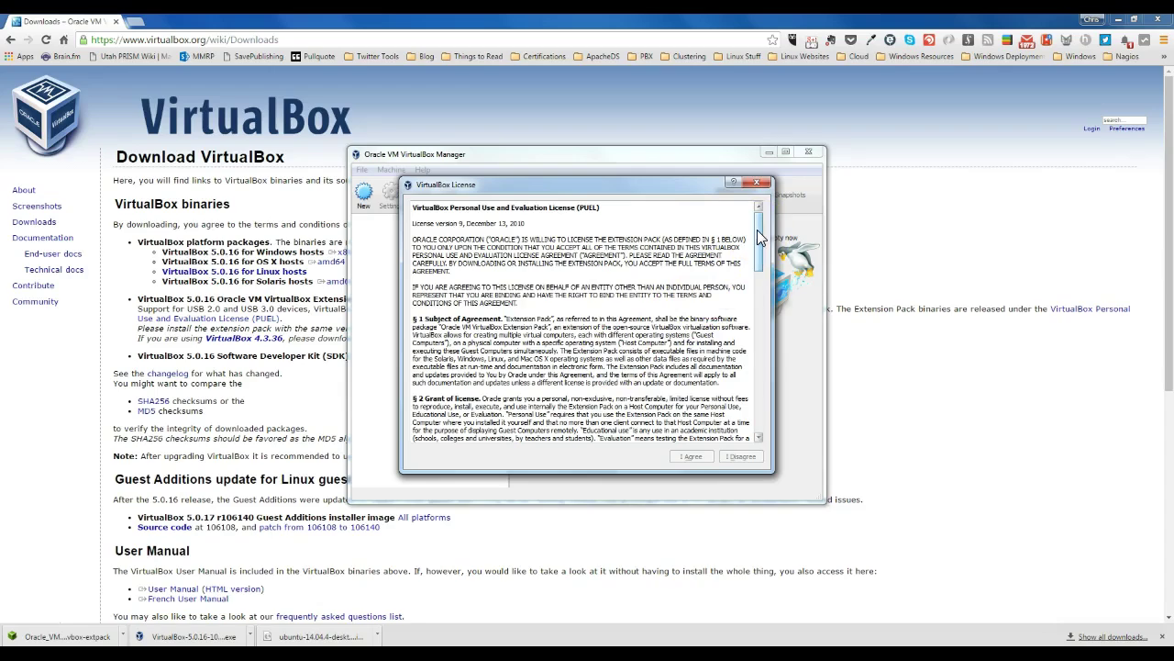
{"action": "left_click_drag", "start_coordinate": [757, 229], "coordinate": [766, 404]}
{"action": "left_click", "coordinate": [693, 457]}
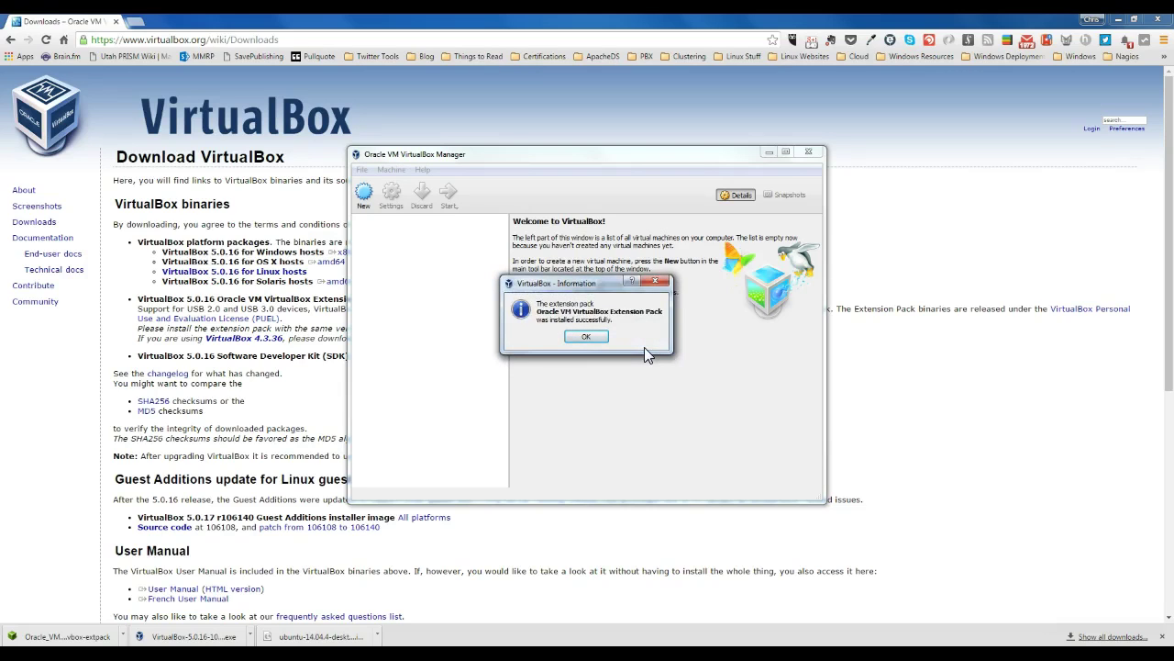
{"action": "left_click", "coordinate": [588, 337]}
{"action": "left_click", "coordinate": [587, 338]}
{"action": "key", "text": "alt"}
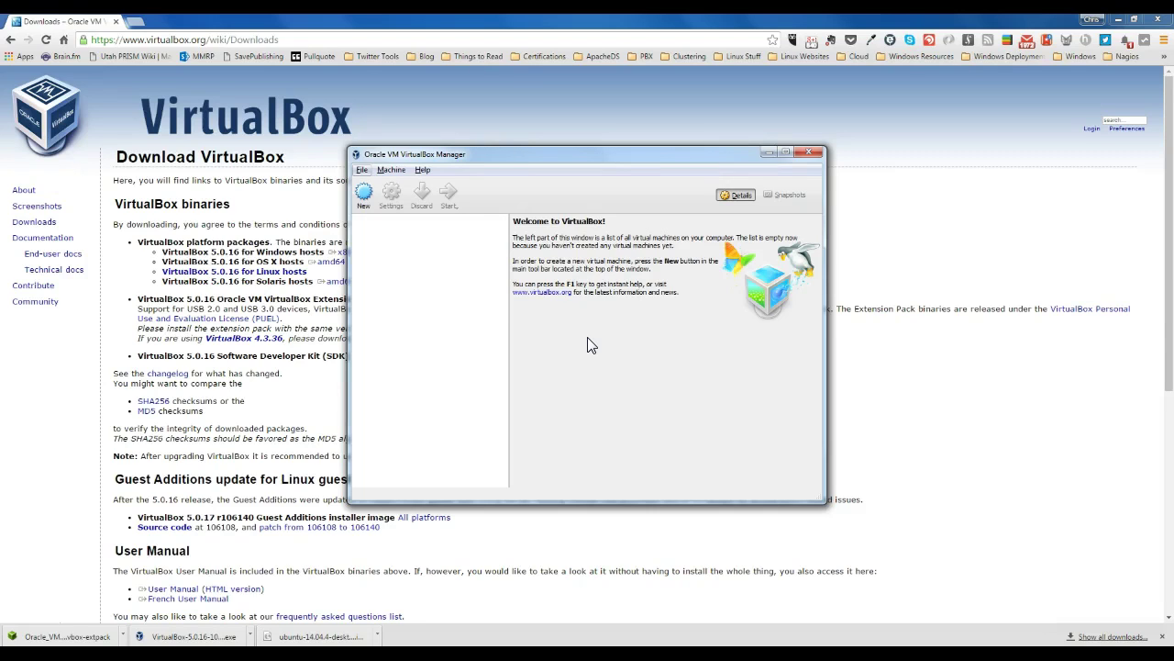
Step: Create a Linux Ubuntu (64-bit) VM named ubuntu1, keeping the default 768 MB memory
{"action": "left_click", "coordinate": [365, 197]}
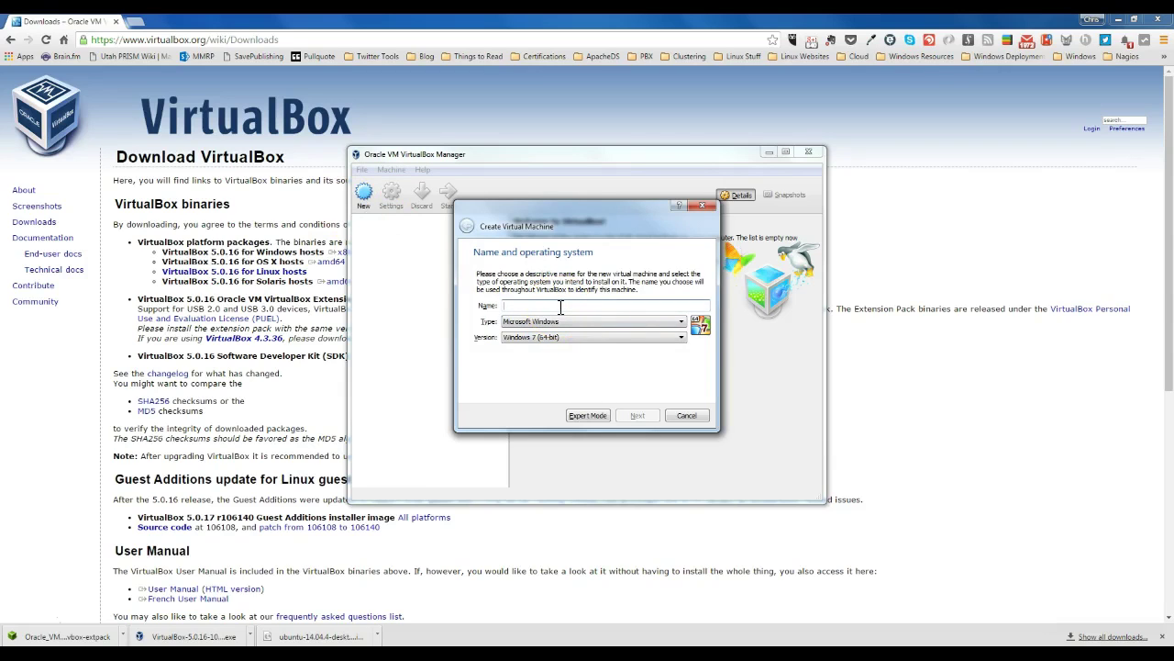
{"action": "type", "text": "ubuntu1"}
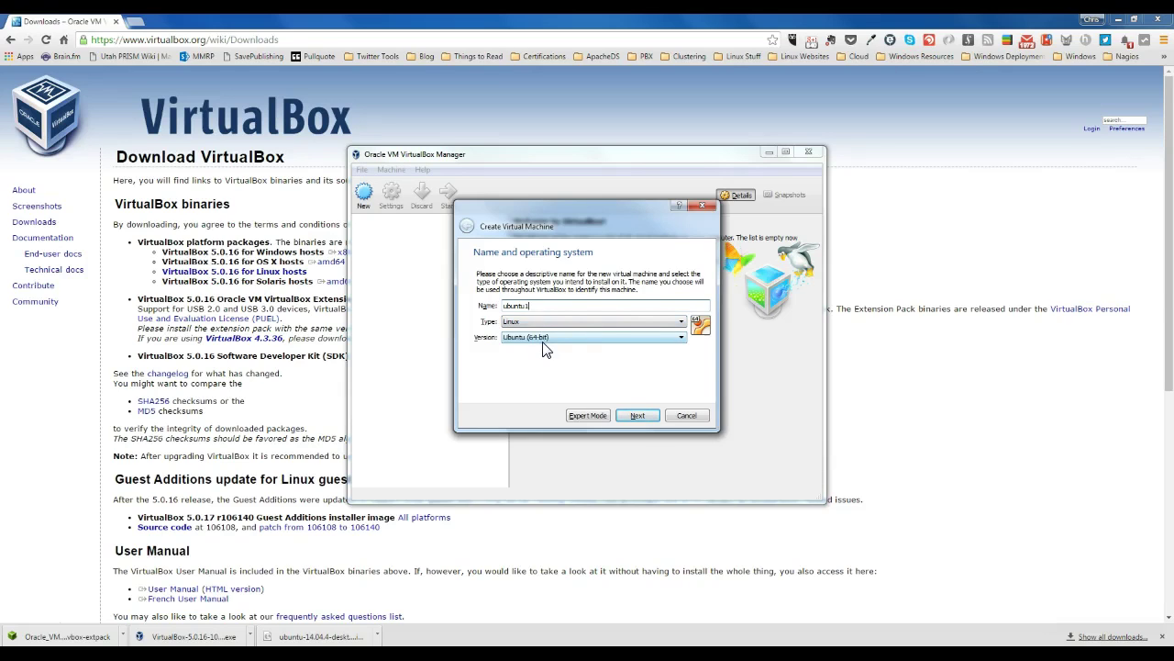
{"action": "left_click", "coordinate": [637, 415]}
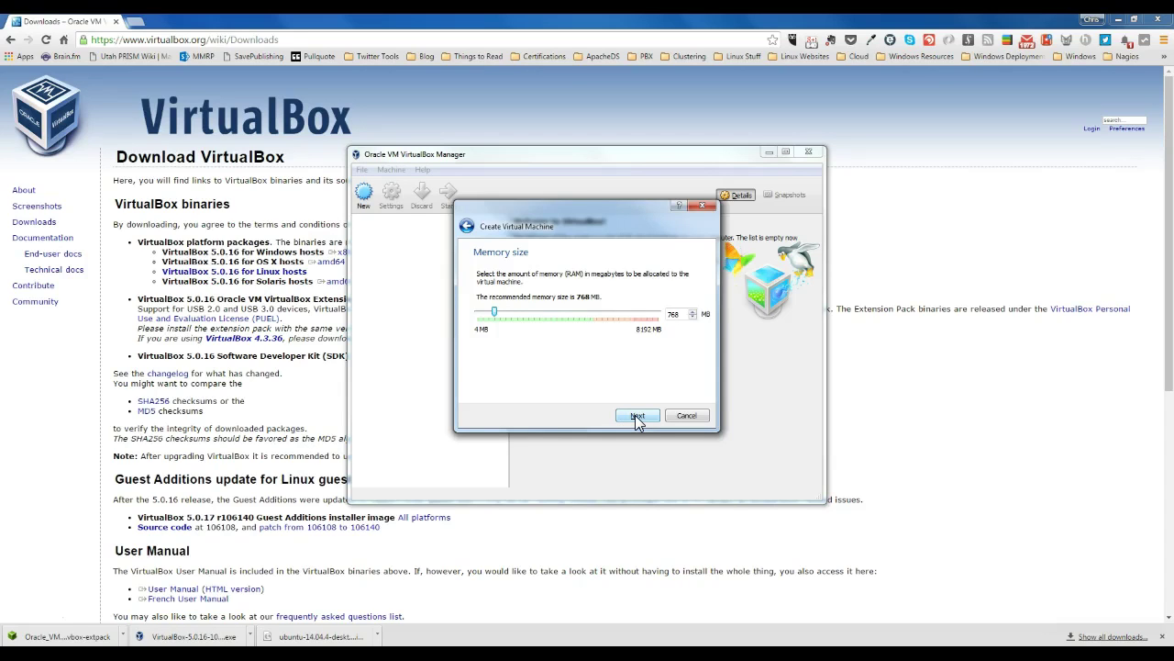
{"action": "left_click", "coordinate": [637, 415]}
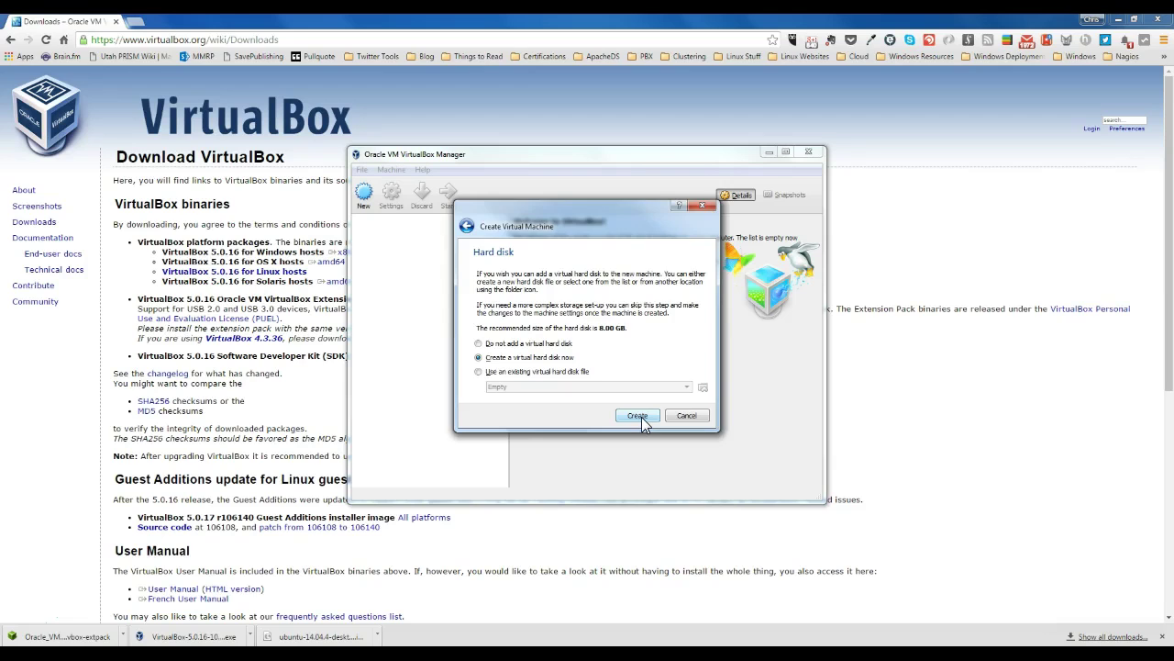
Step: Create a dynamically allocated 80.00 GB VDI disk, ubuntu1.vdi, for ubuntu1
{"action": "left_click", "coordinate": [640, 417]}
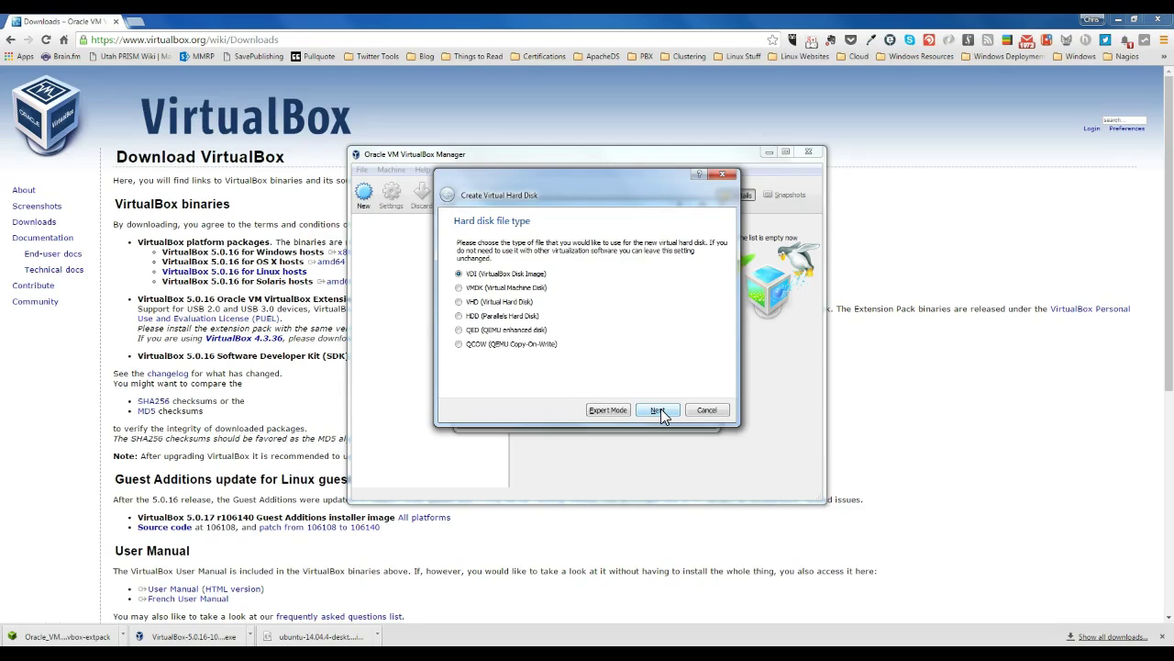
{"action": "left_click", "coordinate": [659, 409]}
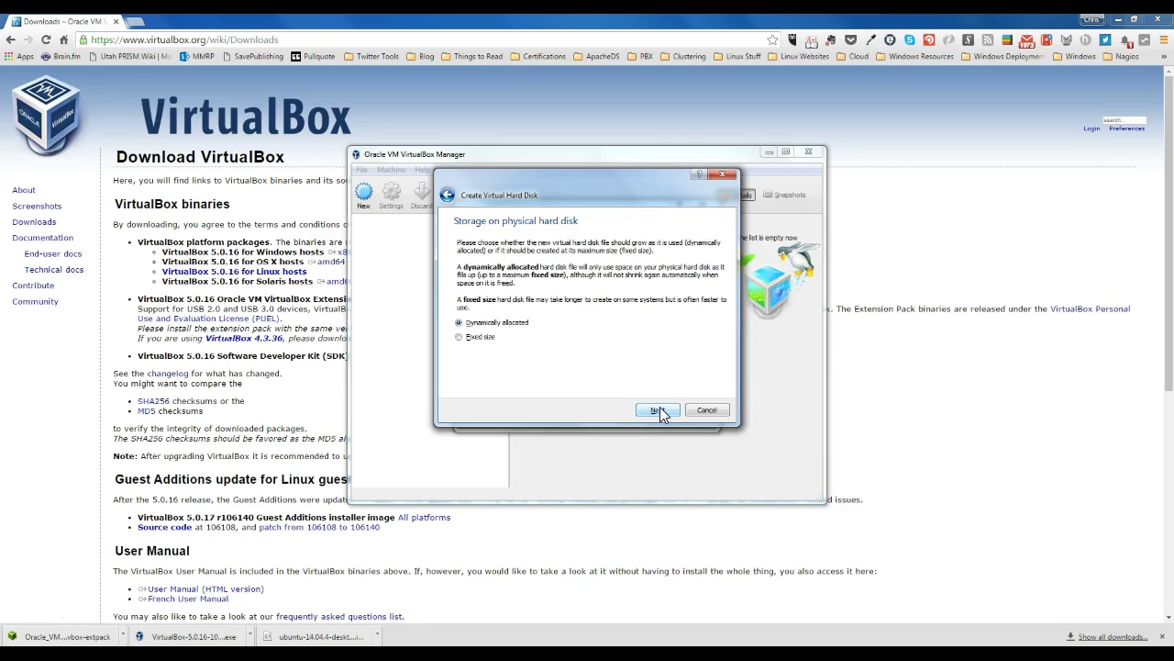
{"action": "left_click", "coordinate": [657, 410]}
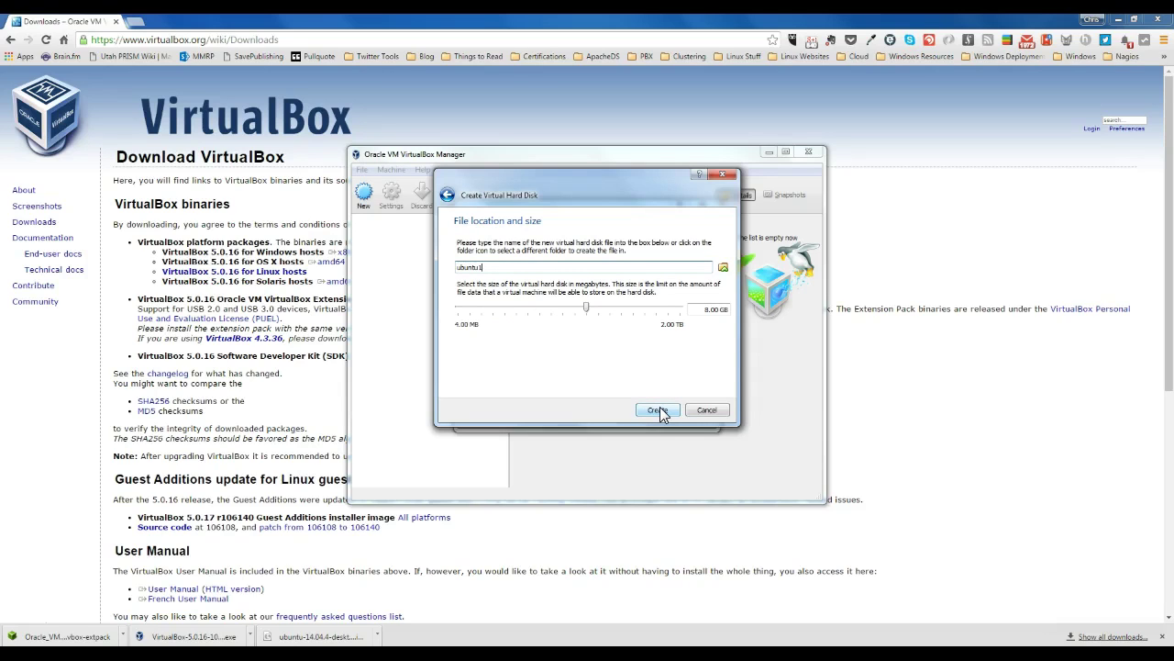
{"action": "left_click", "coordinate": [706, 310]}
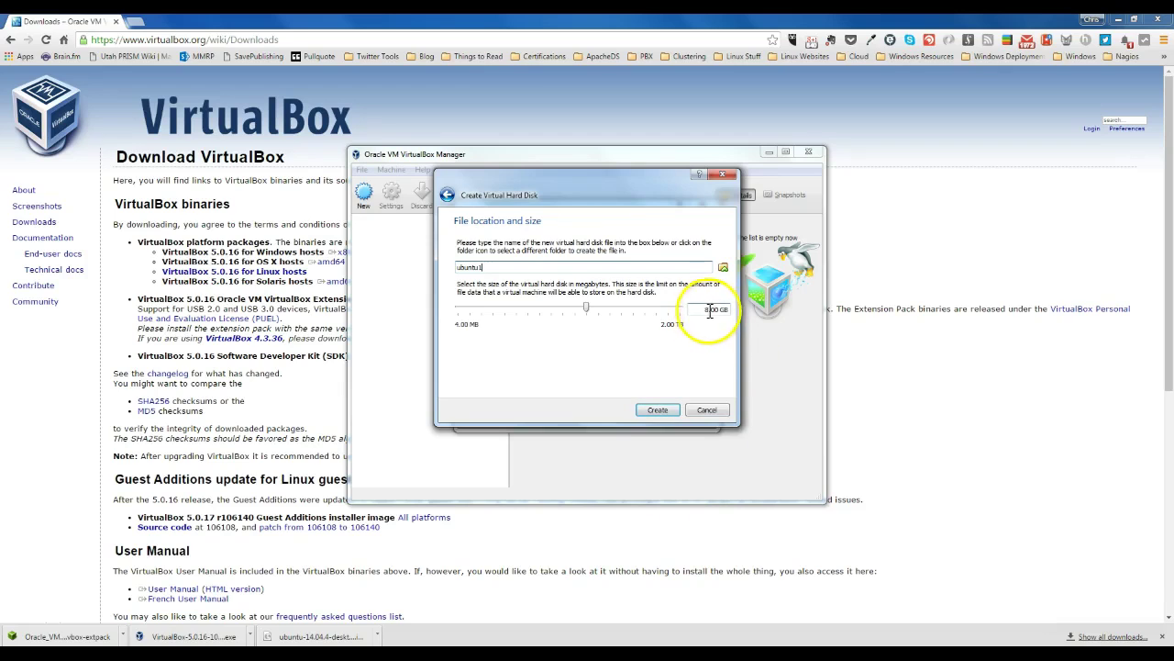
{"action": "type", "text": "0"}
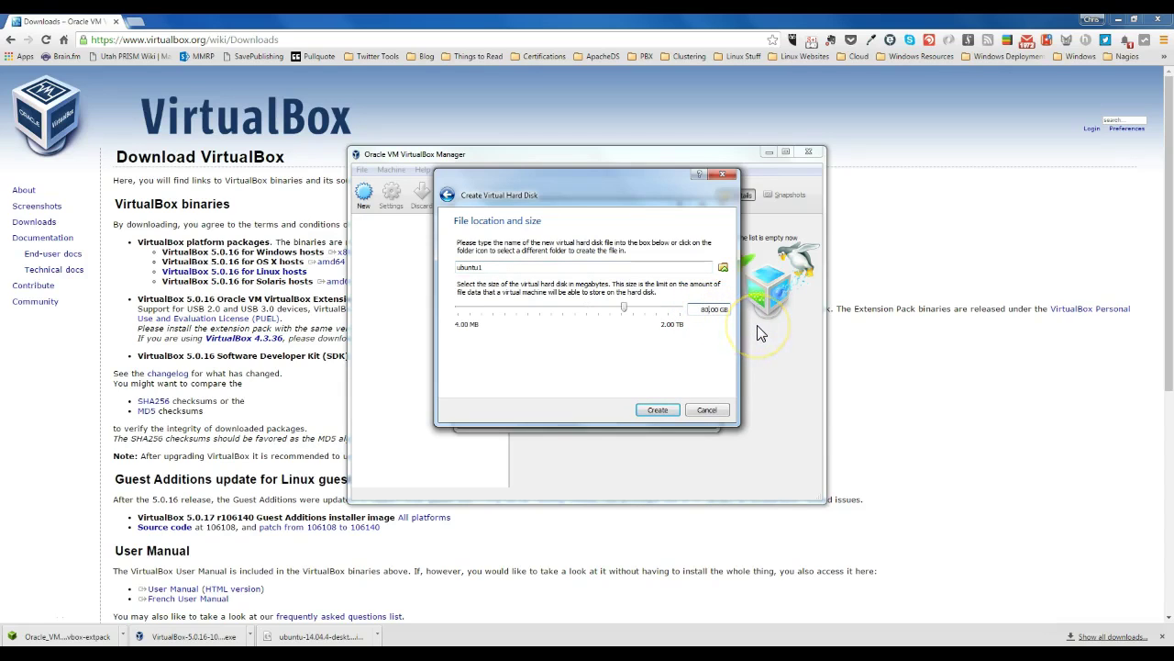
{"action": "left_click", "coordinate": [662, 410]}
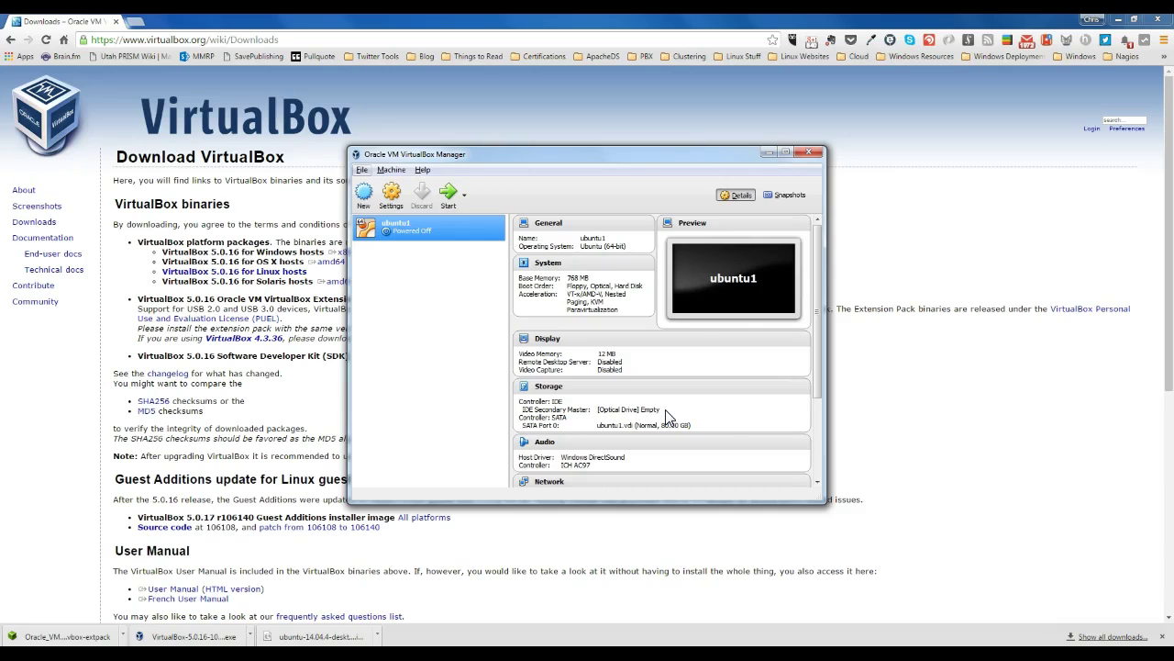
Step: In ubuntu1's settings, set video memory to 128 MB, enable 3D acceleration, and go to Storage
{"action": "left_click", "coordinate": [391, 195]}
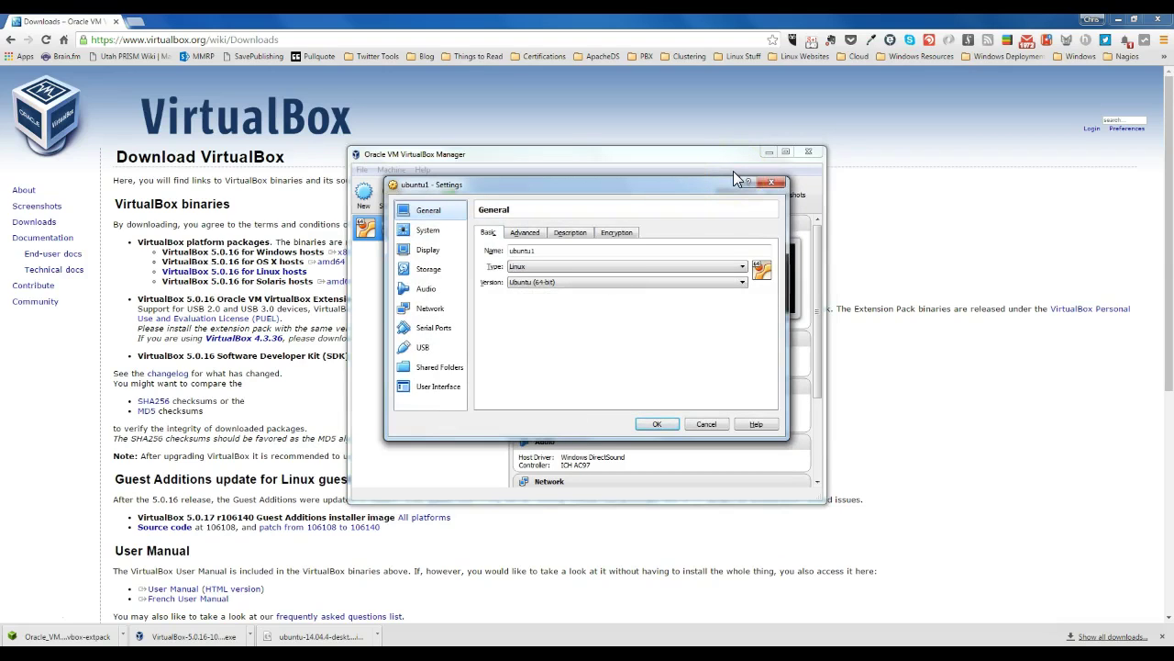
{"action": "left_click", "coordinate": [427, 251]}
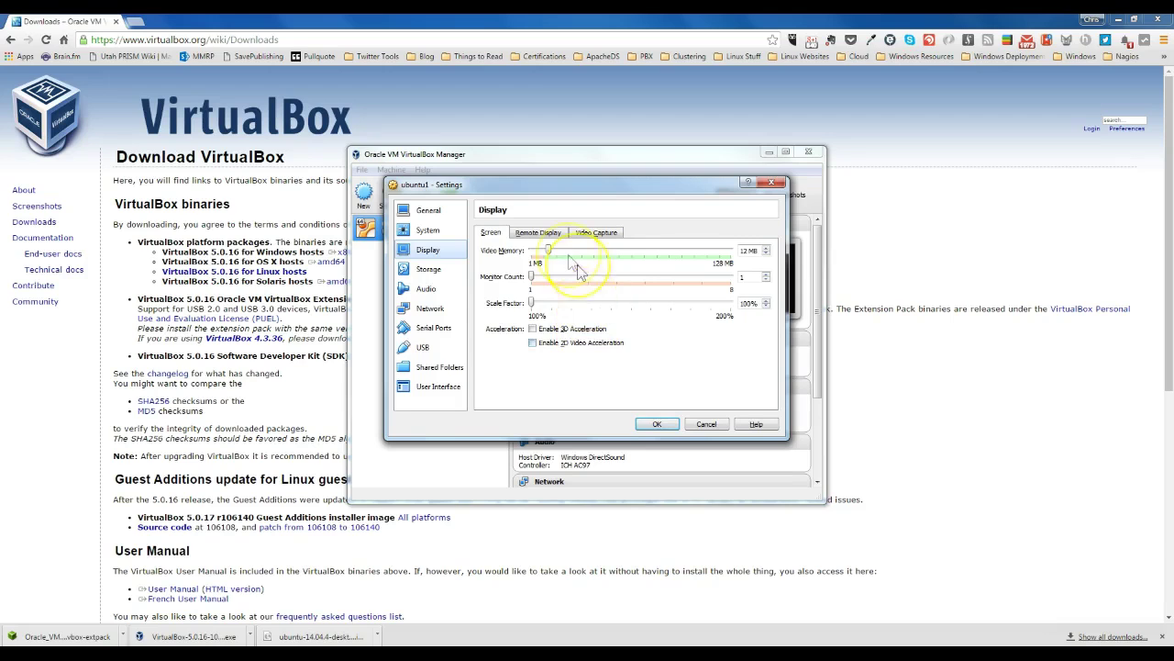
{"action": "left_click_drag", "start_coordinate": [548, 250], "coordinate": [754, 256]}
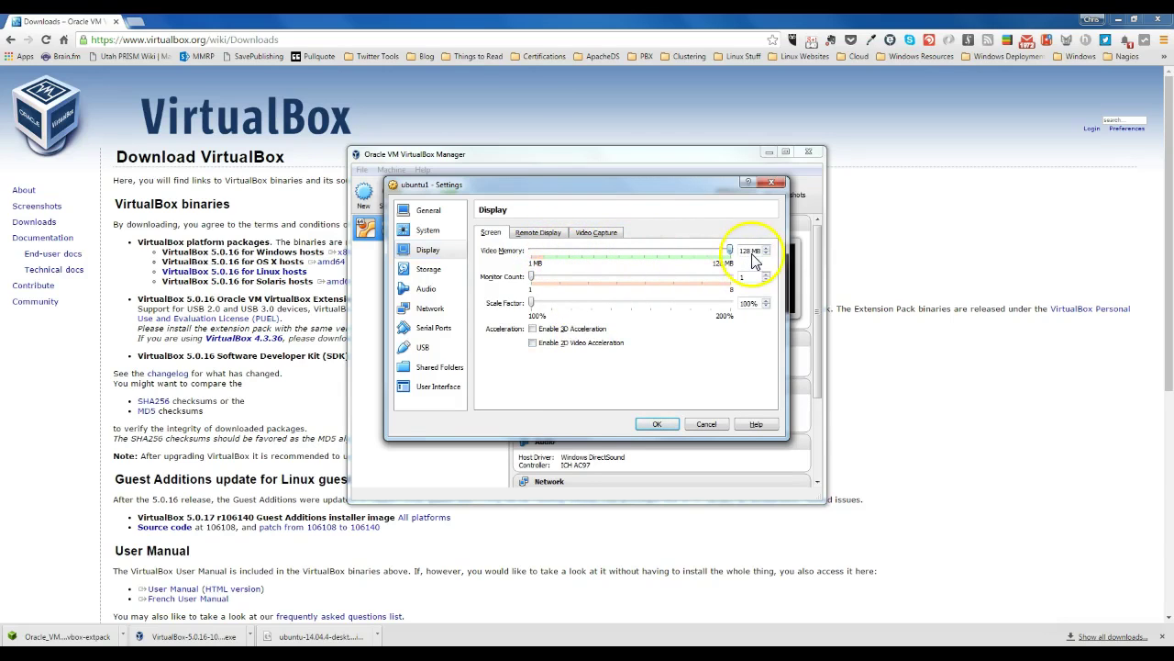
{"action": "left_click", "coordinate": [533, 329]}
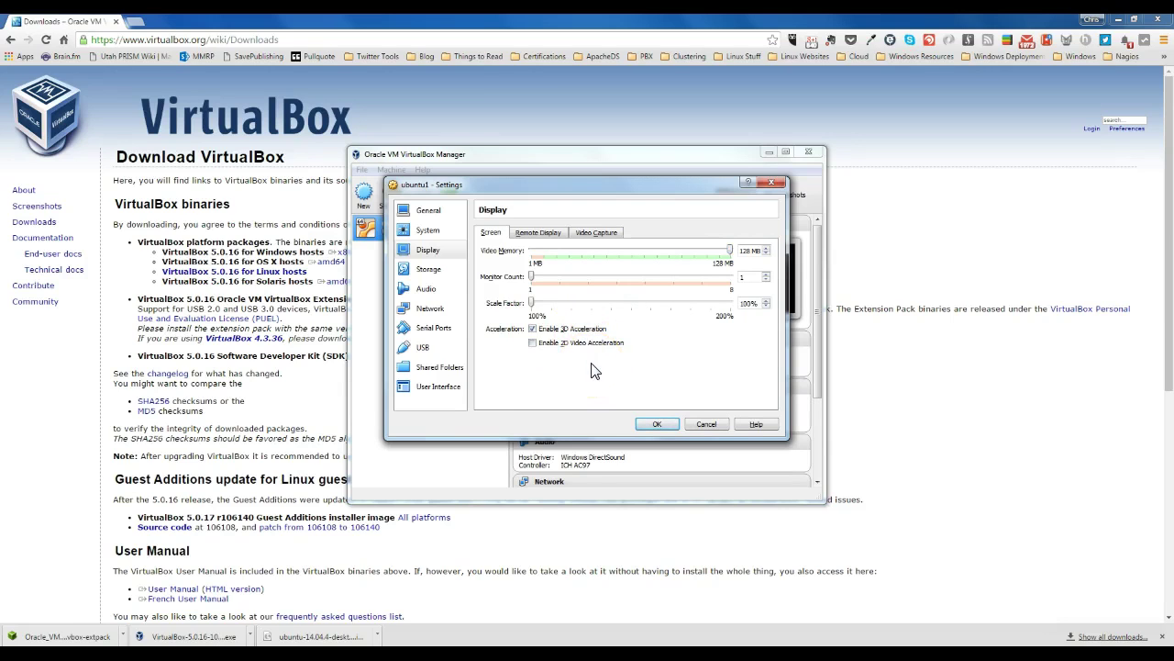
{"action": "left_click", "coordinate": [430, 273]}
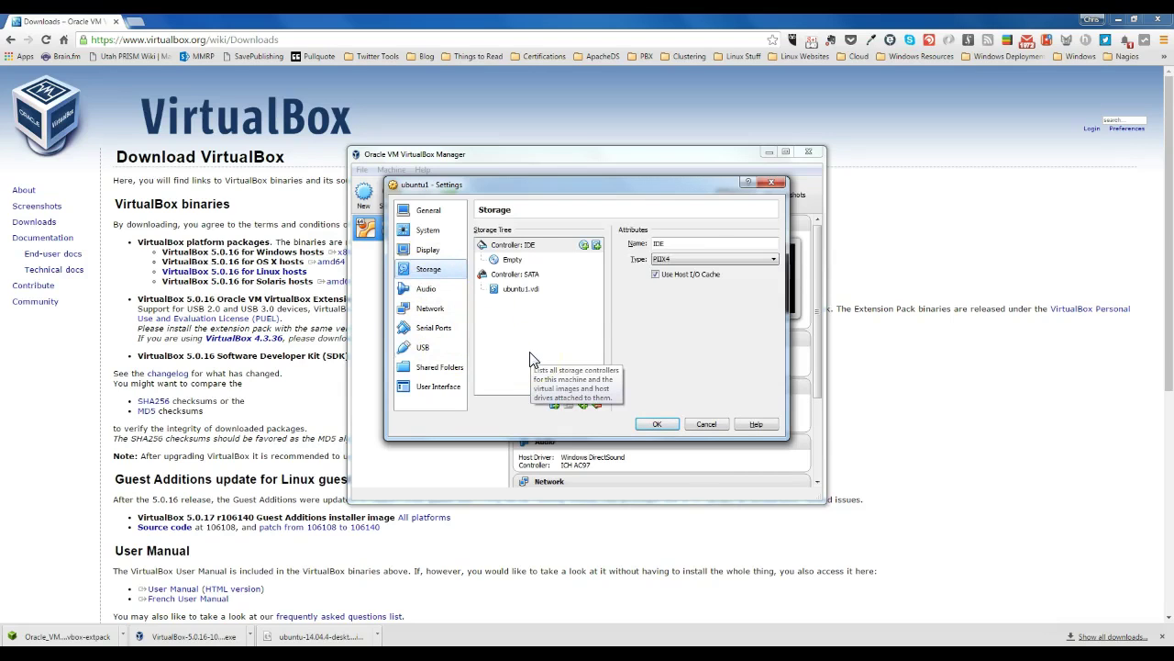
Step: Load ubuntu-14.04.4-desktop-amd64.iso from Documents\Car into the empty optical drive and save the settings
{"action": "left_click", "coordinate": [512, 260]}
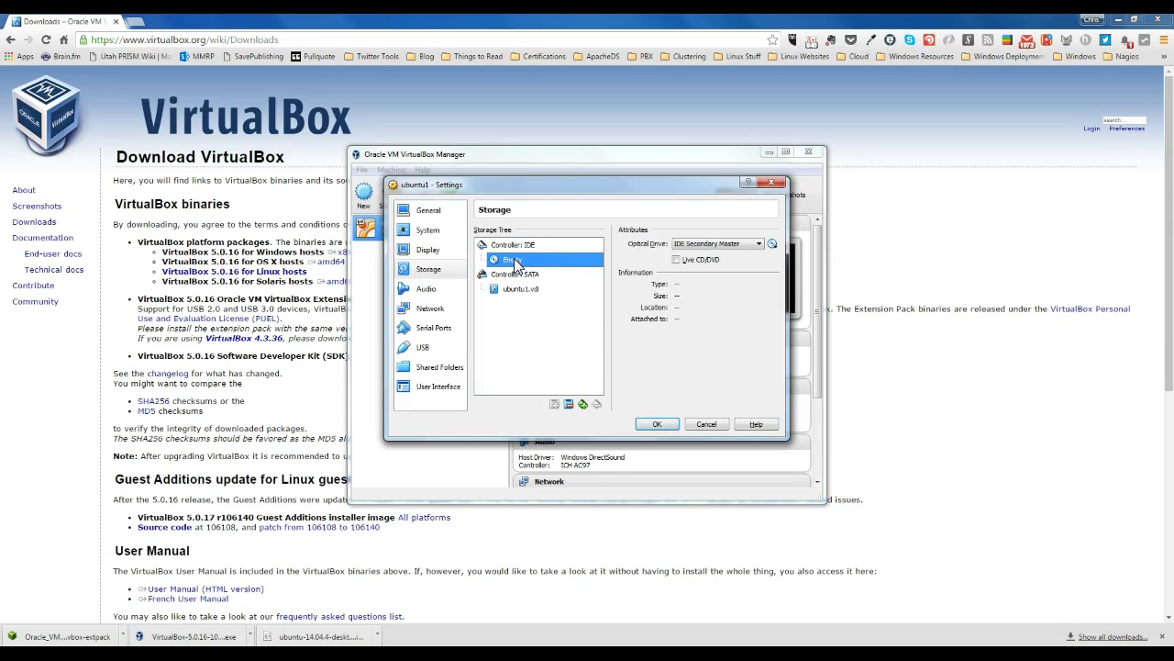
{"action": "left_click", "coordinate": [772, 244]}
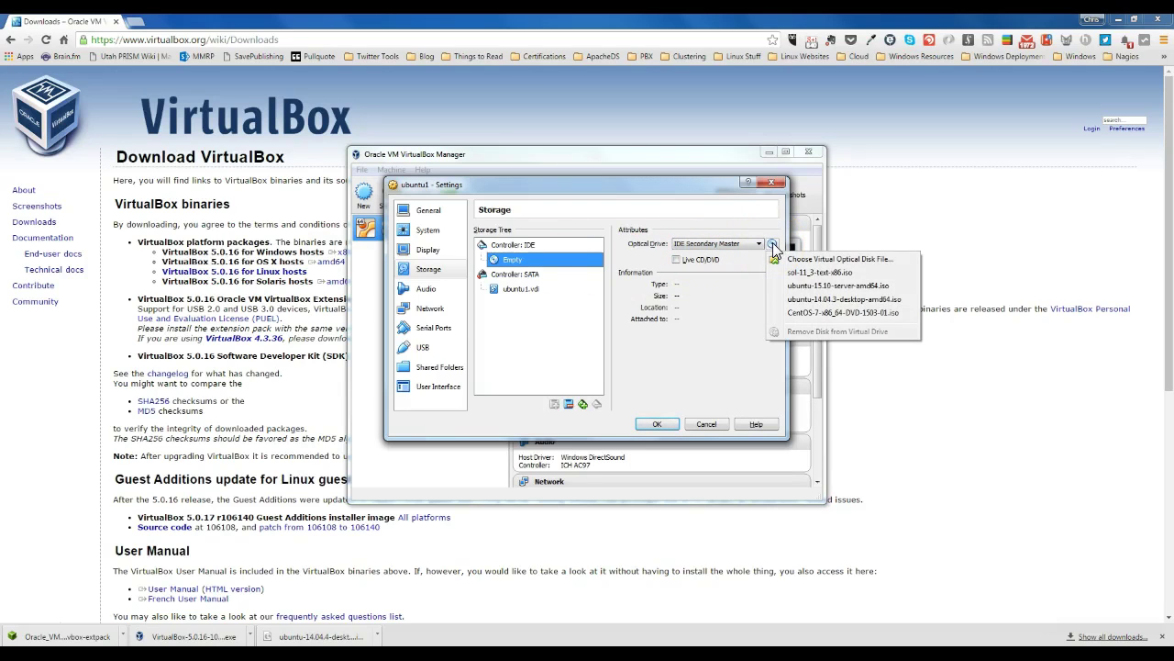
{"action": "left_click", "coordinate": [774, 246]}
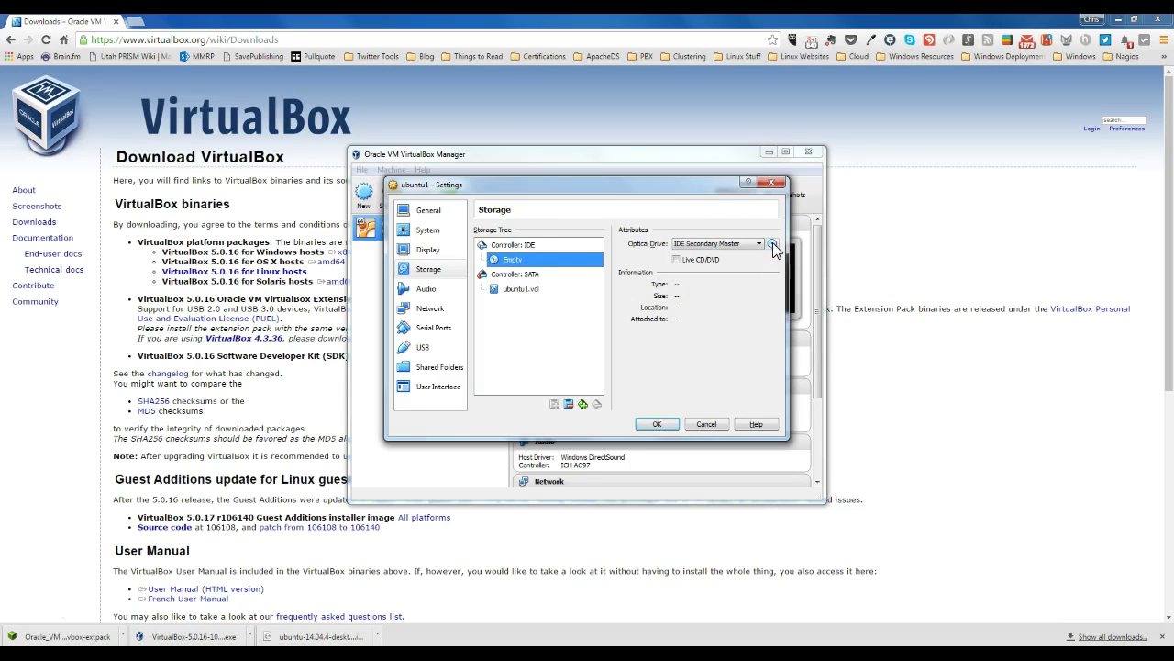
{"action": "left_click", "coordinate": [774, 247]}
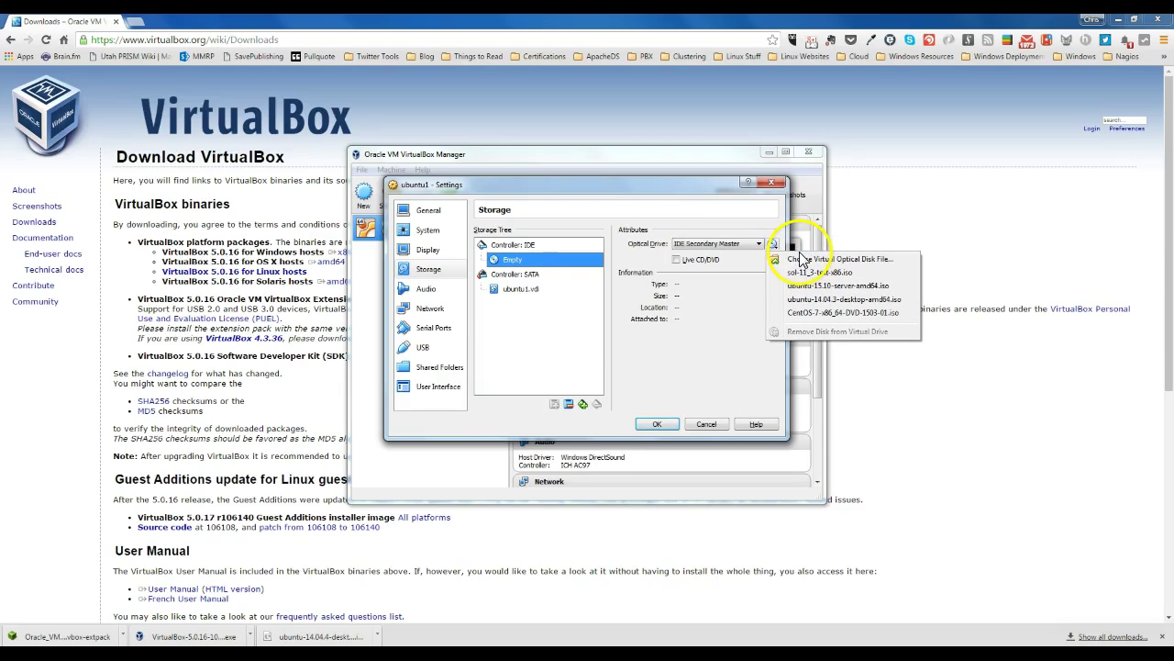
{"action": "left_click", "coordinate": [800, 259]}
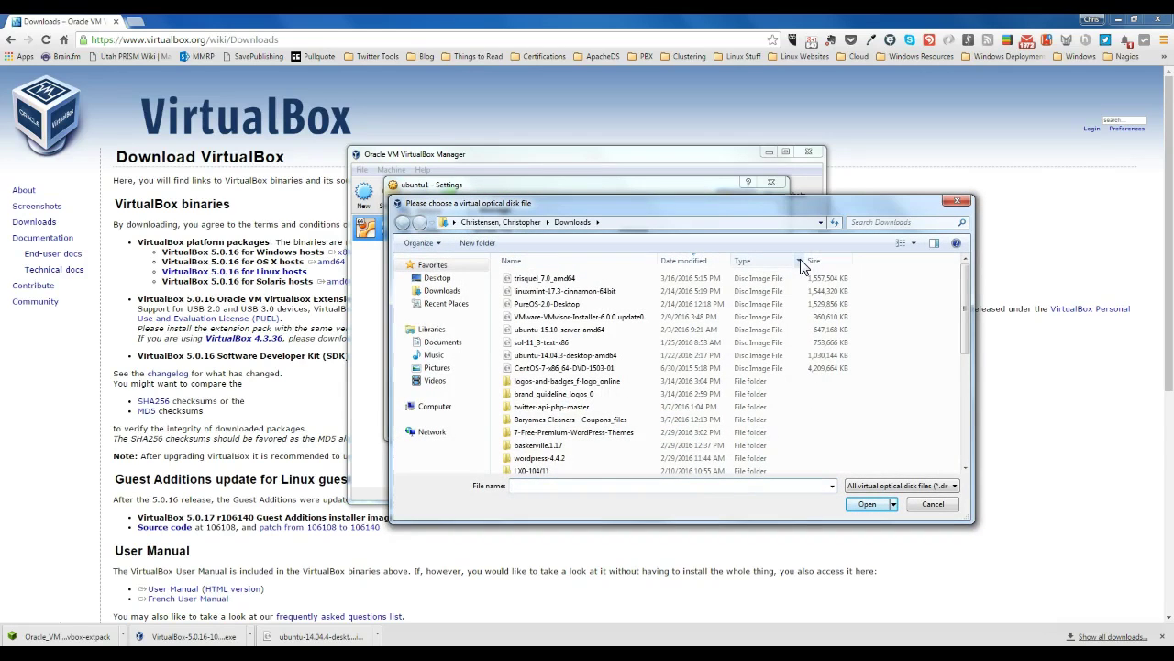
{"action": "left_click", "coordinate": [456, 346]}
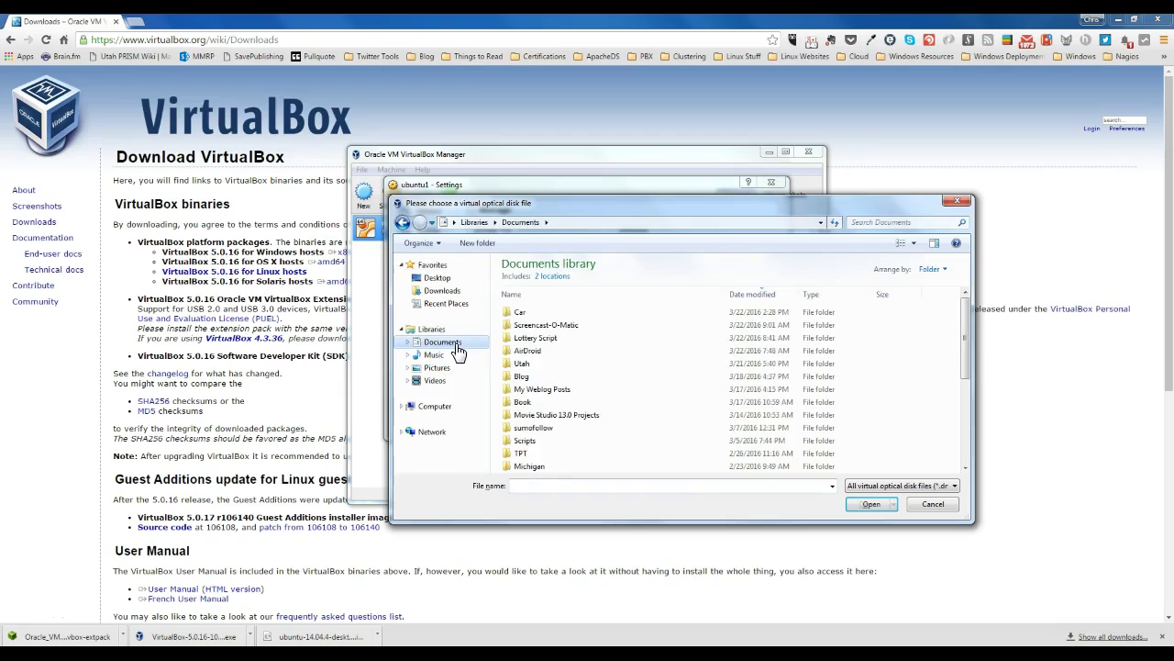
{"action": "left_click", "coordinate": [527, 315]}
{"action": "double_click", "coordinate": [528, 315]}
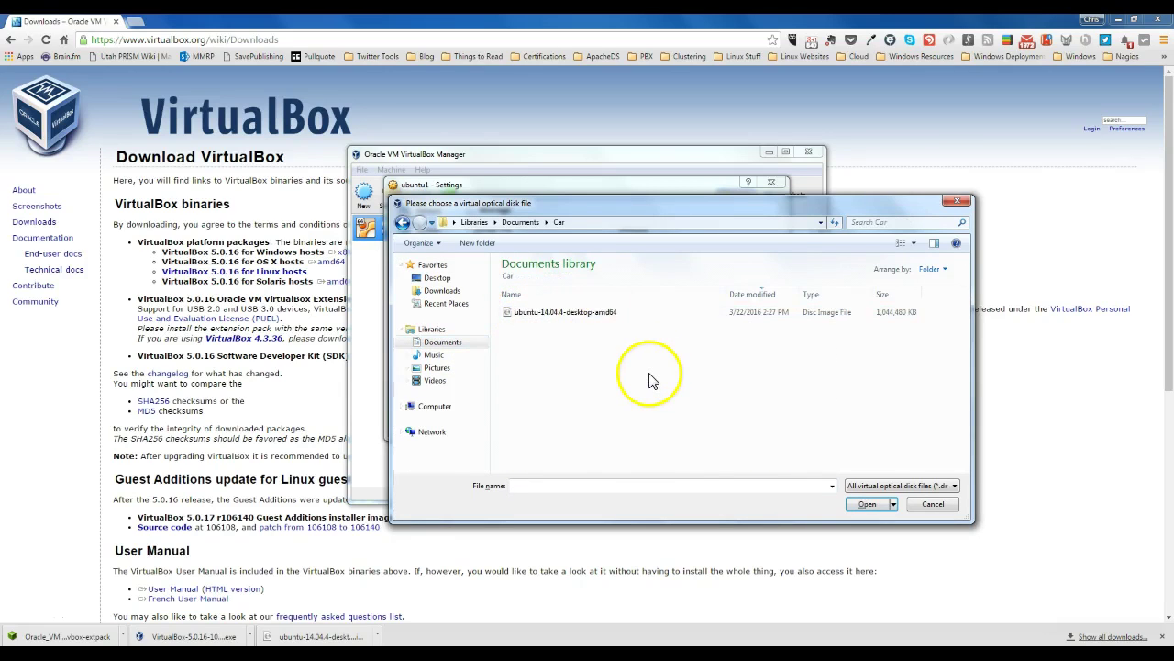
{"action": "left_click", "coordinate": [586, 315]}
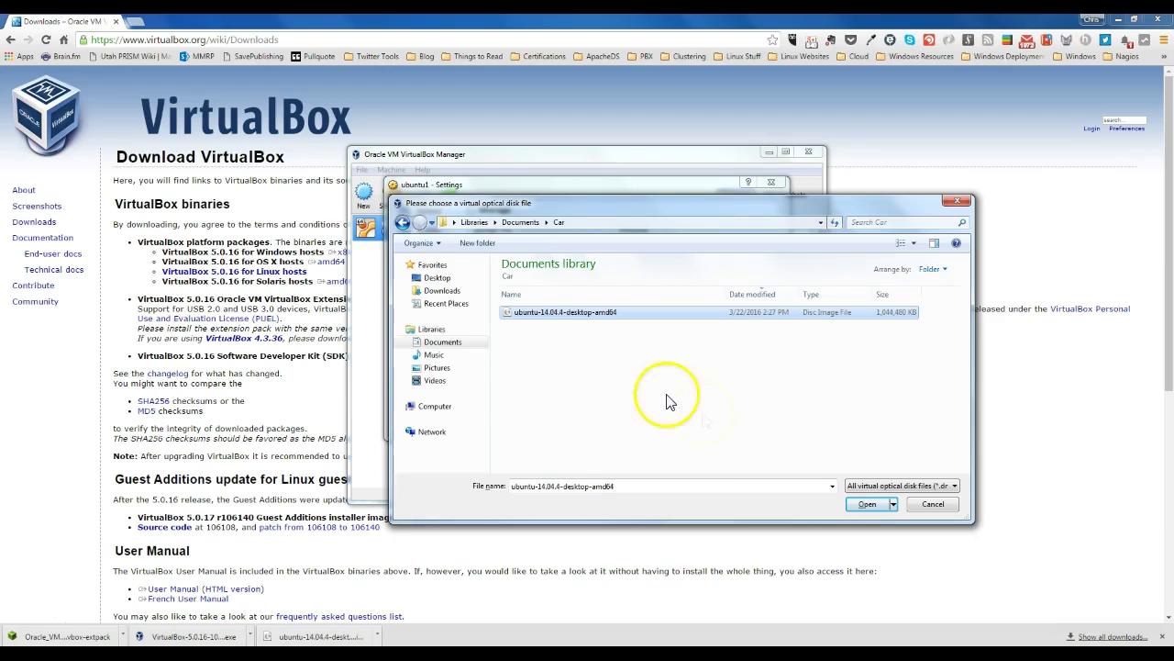
{"action": "left_click", "coordinate": [867, 503]}
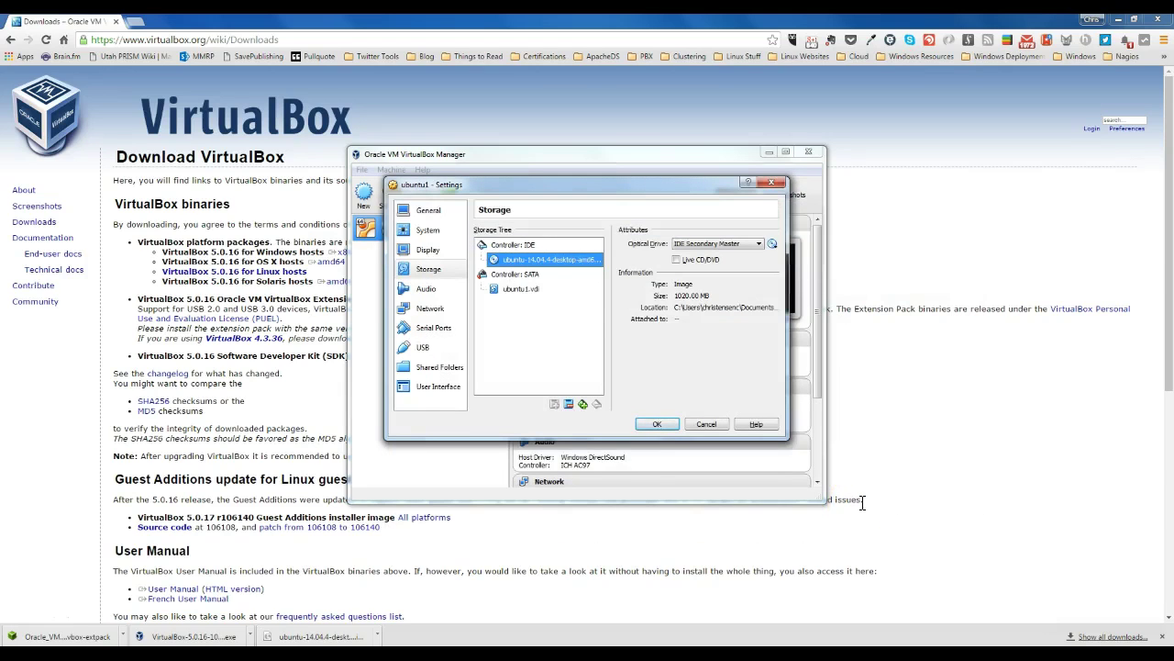
{"action": "left_click", "coordinate": [657, 424]}
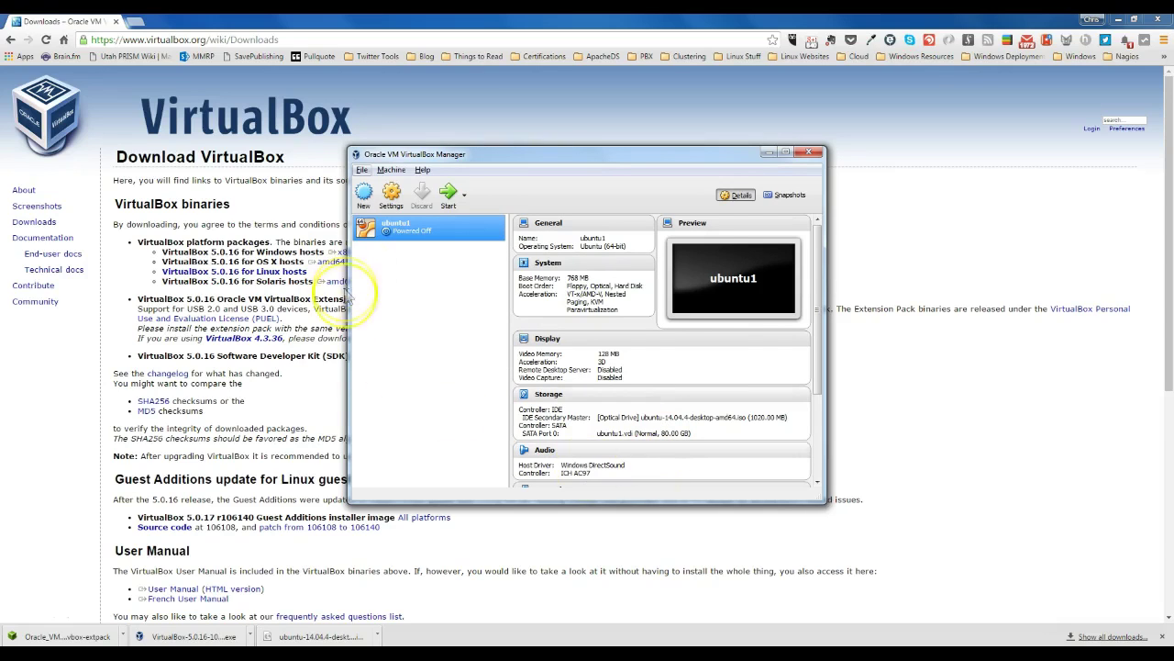
Step: Boot ubuntu1 and choose Install Ubuntu on the English Welcome screen
{"action": "left_click", "coordinate": [420, 228]}
{"action": "double_click", "coordinate": [420, 228]}
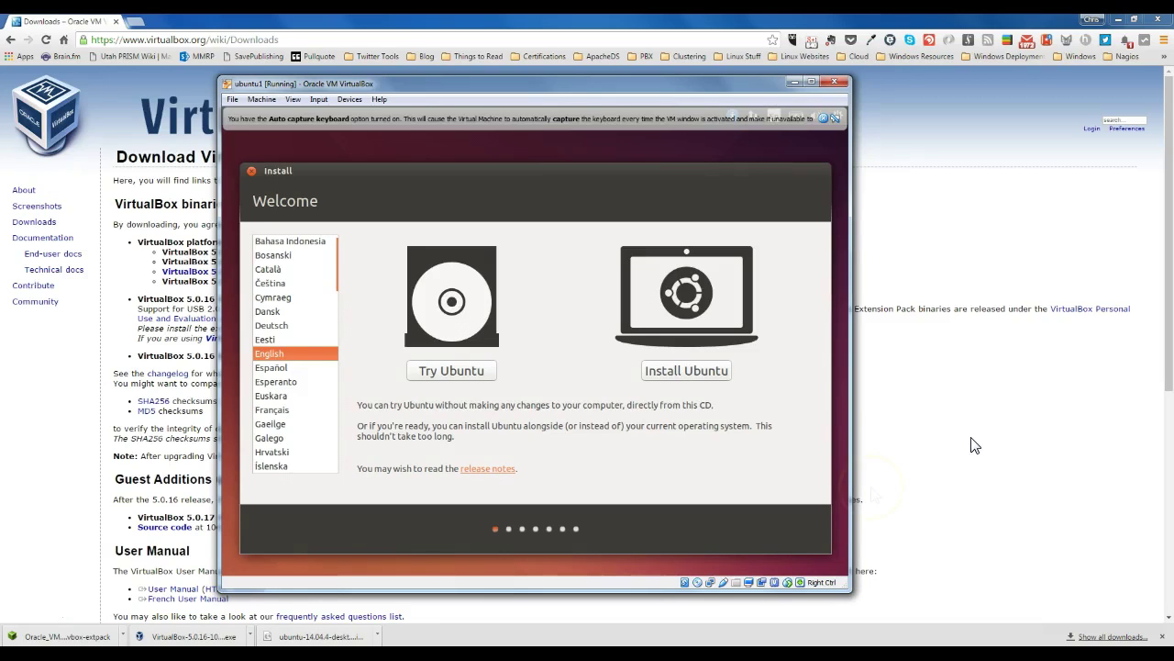
{"action": "left_click", "coordinate": [26, 626]}
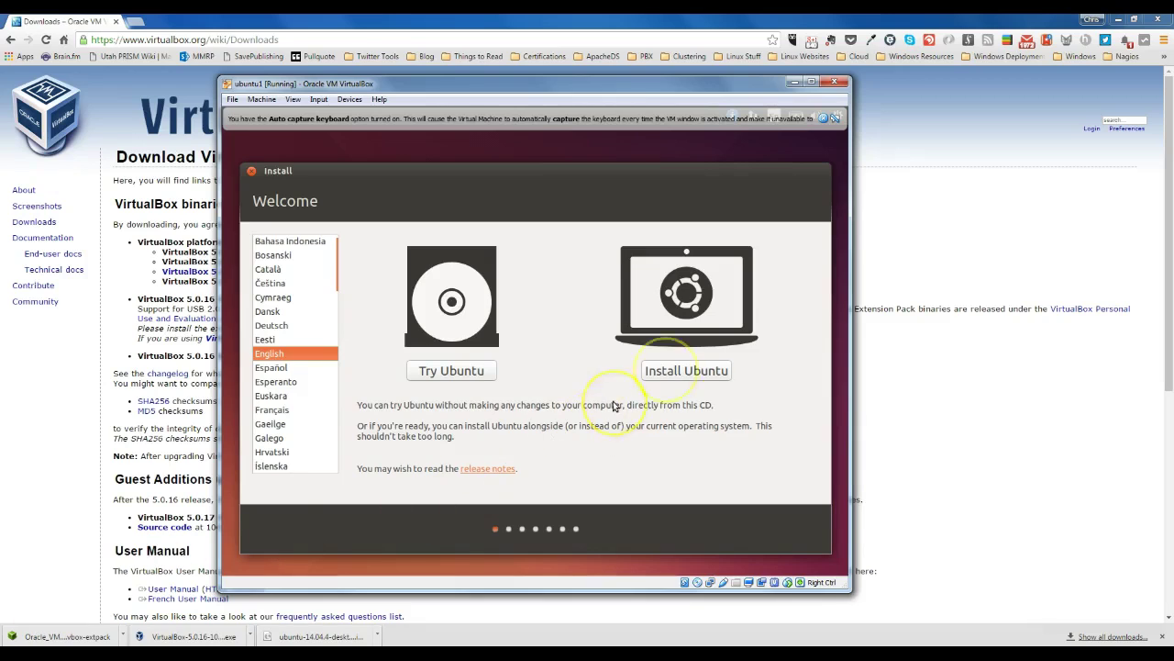
{"action": "left_click", "coordinate": [681, 373]}
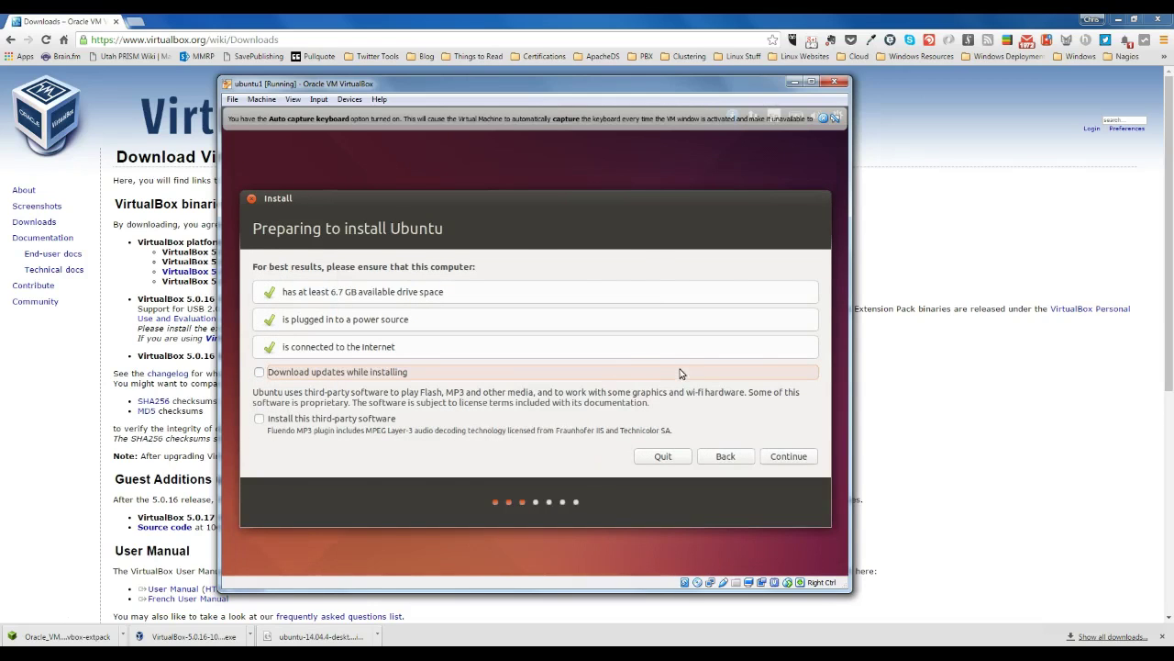
Step: Enable downloading updates and installing third-party software during installation, then continue
{"action": "left_click", "coordinate": [24, 622]}
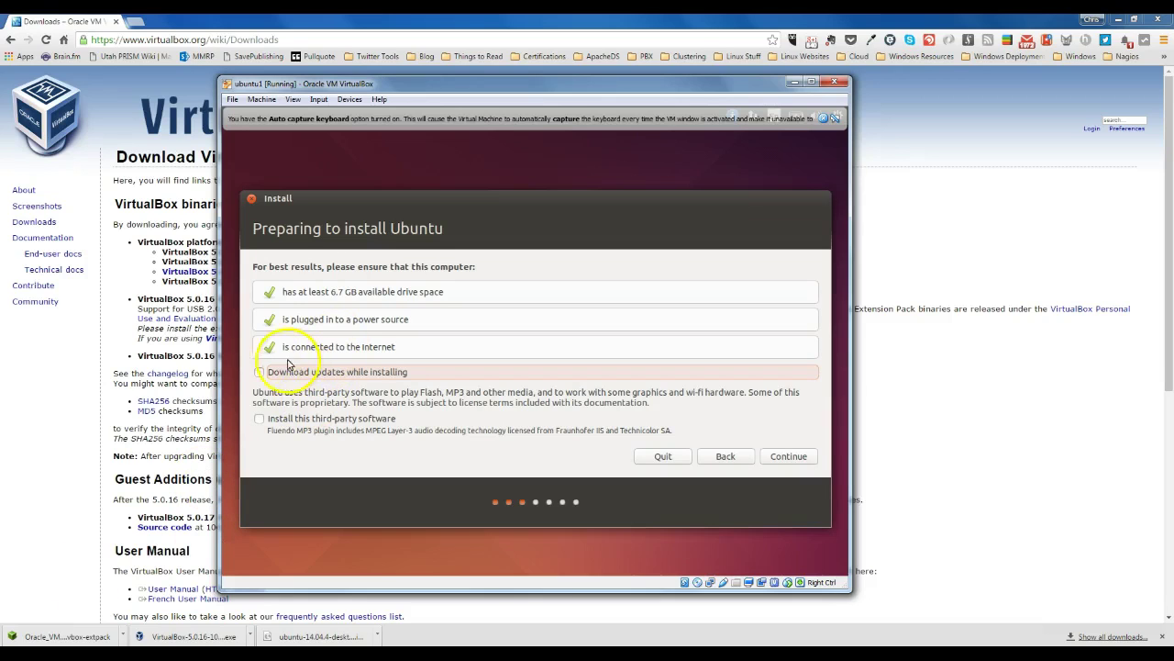
{"action": "left_click", "coordinate": [259, 373]}
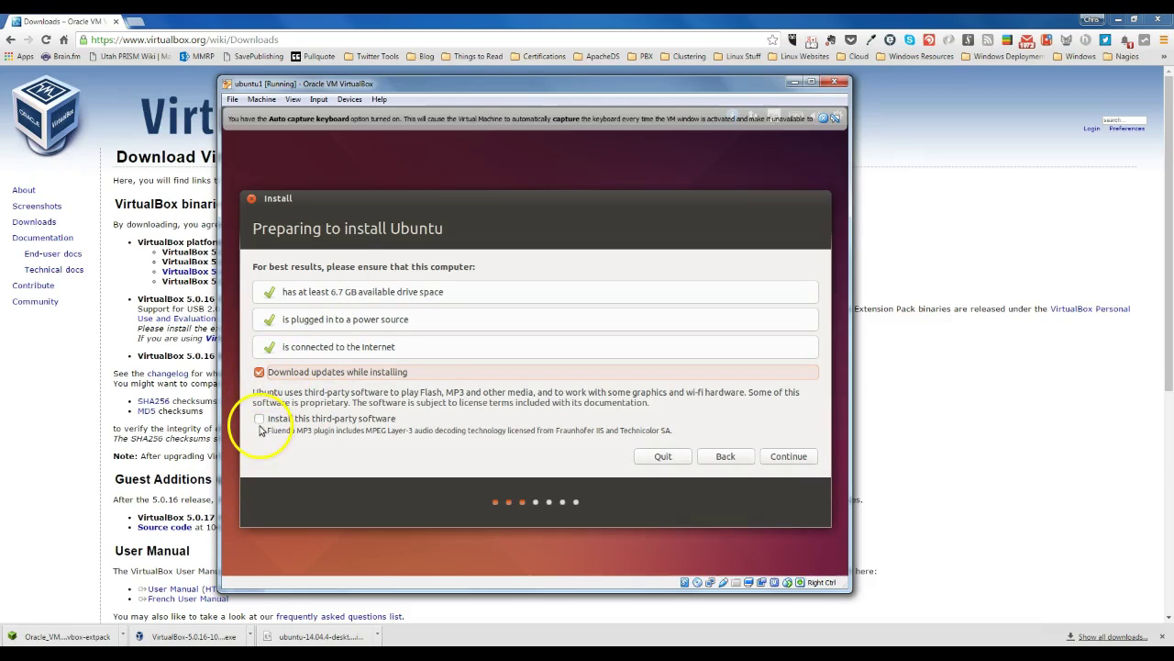
{"action": "left_click", "coordinate": [260, 420]}
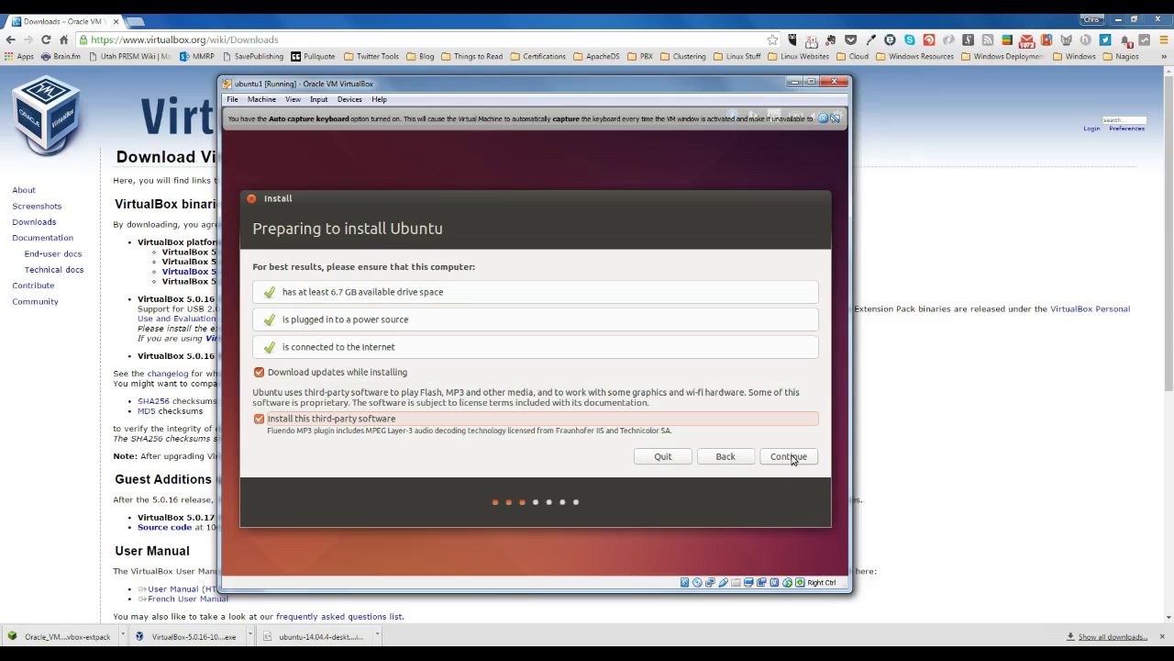
{"action": "left_click", "coordinate": [791, 457]}
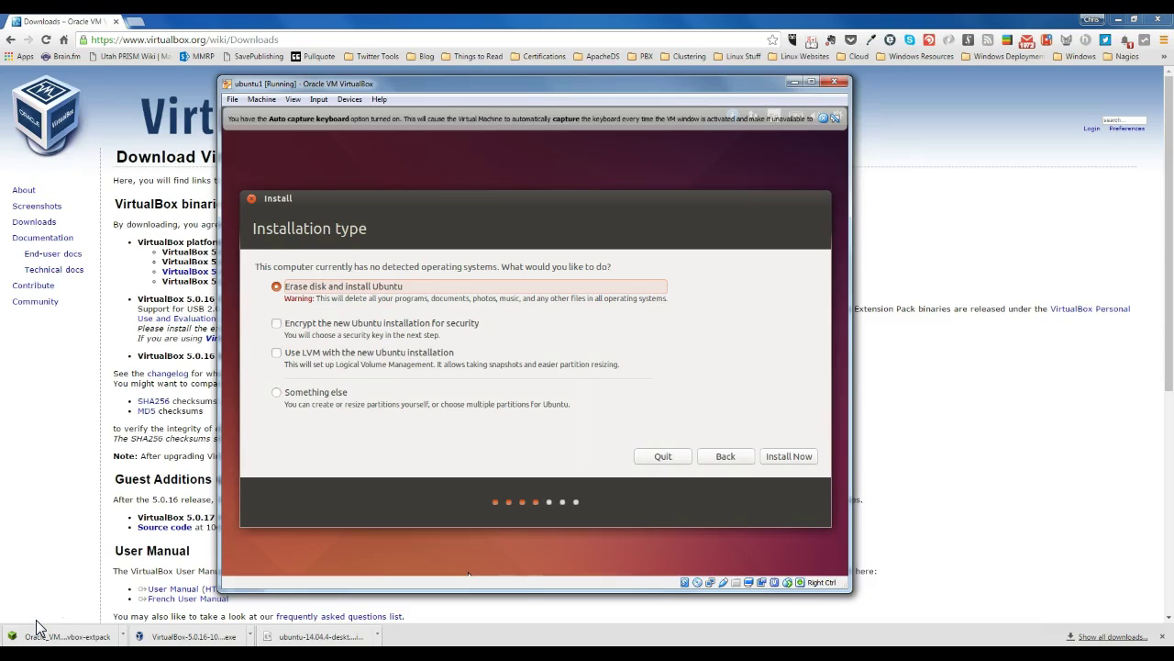
Step: Choose Erase disk with LVM, then Install Now and confirm writing the partition changes
{"action": "left_click", "coordinate": [277, 354]}
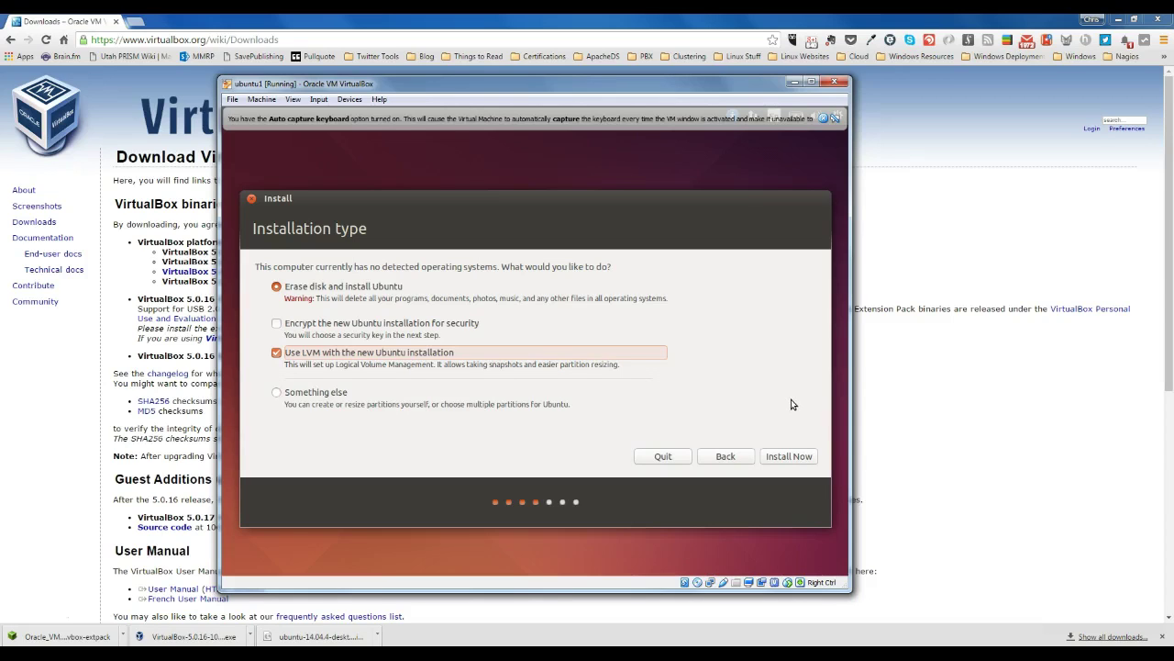
{"action": "left_click", "coordinate": [789, 457]}
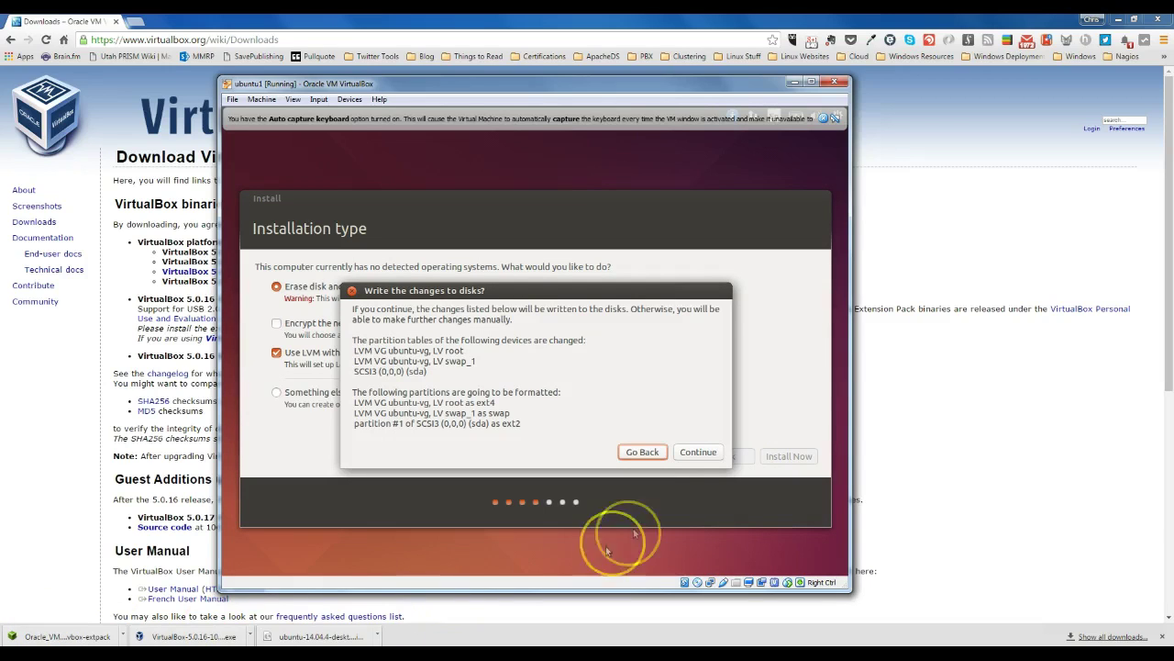
{"action": "left_click", "coordinate": [698, 452]}
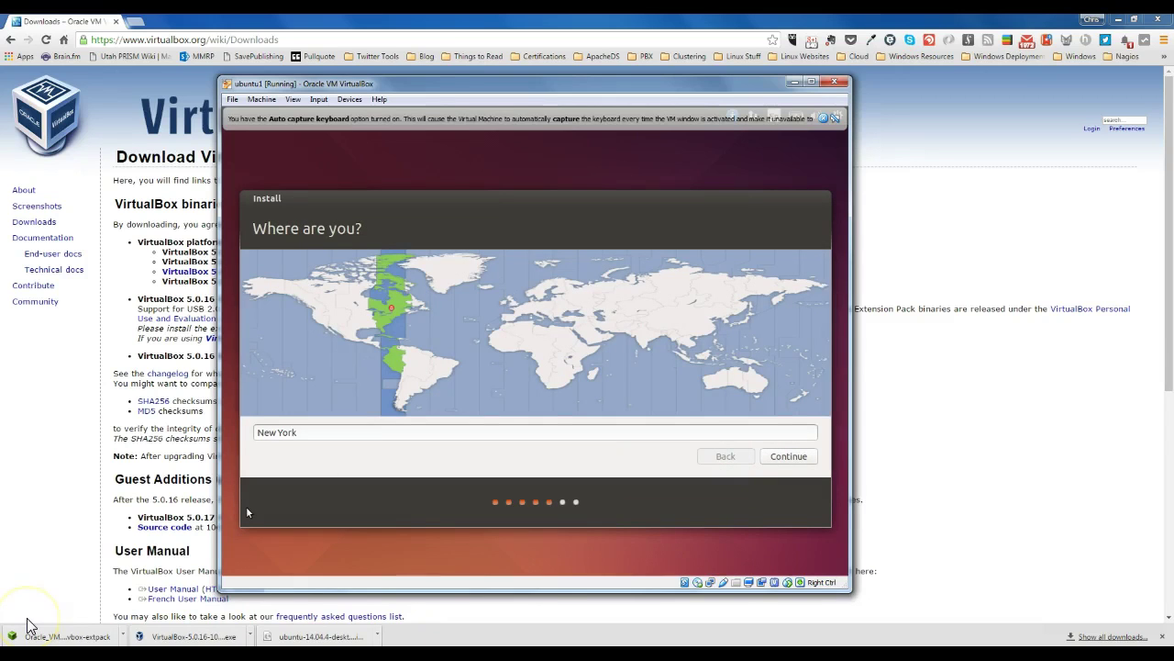
Step: Accept New York as the time zone and English (US) as the keyboard layout
{"action": "left_click", "coordinate": [798, 456]}
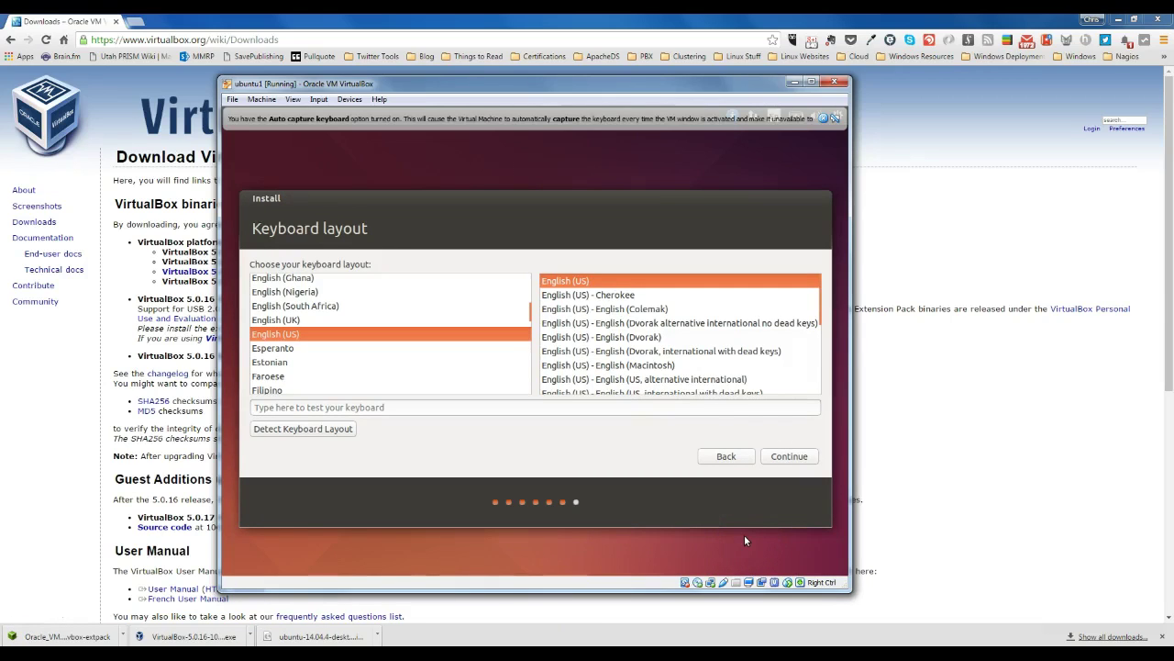
{"action": "left_click", "coordinate": [793, 458]}
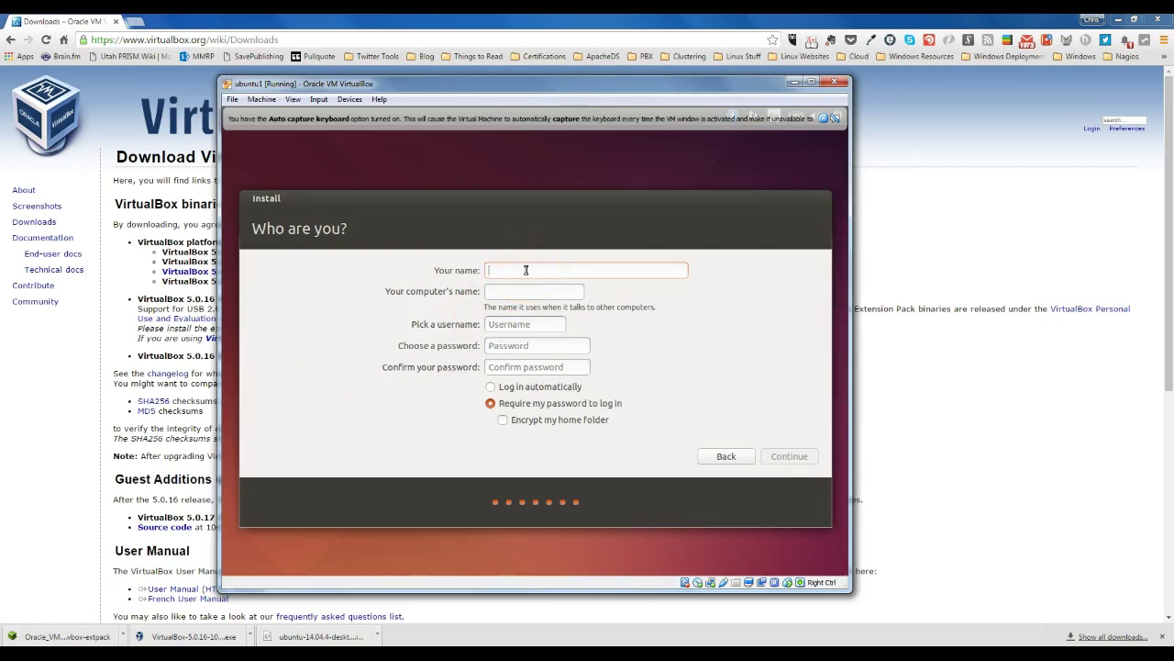
Step: Enter the user's full name, computer name ubuntu10, and the password twice, then continue
{"action": "type", "text": "Chris Christensen"}
{"action": "key", "text": "Tab"}
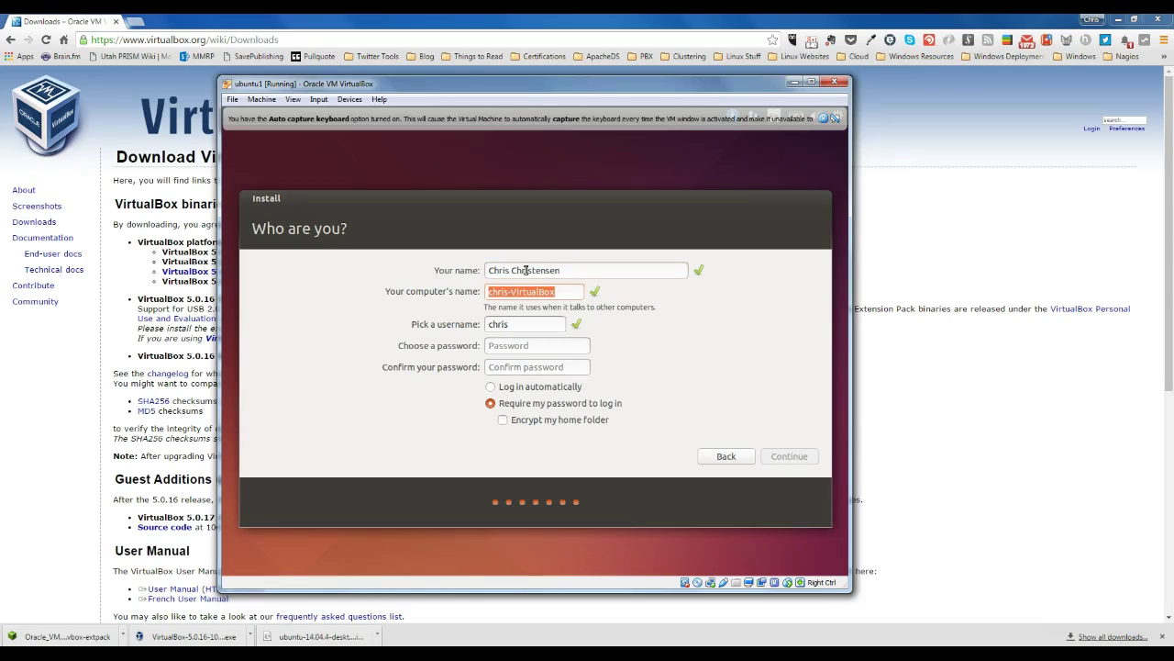
{"action": "type", "text": "ubuntu1"}
{"action": "key", "text": "Tab"}
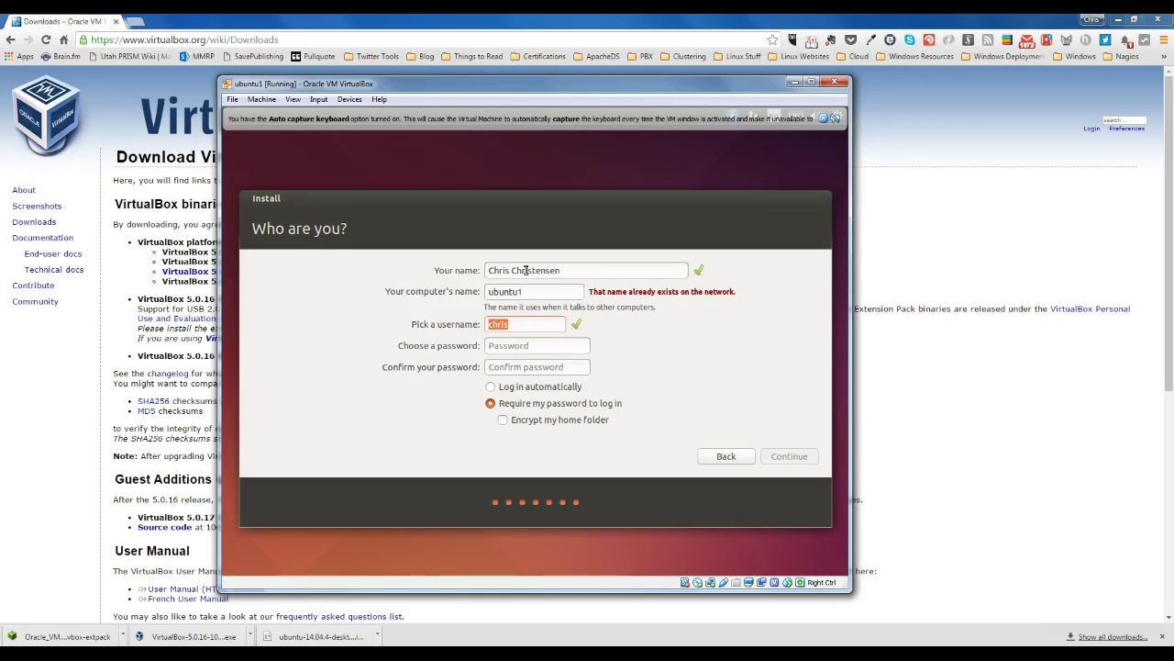
{"action": "key", "text": "shift+Tab"}
{"action": "type", "text": "ubuntu10"}
{"action": "key", "text": "Tab"}
{"action": "key", "text": "Tab"}
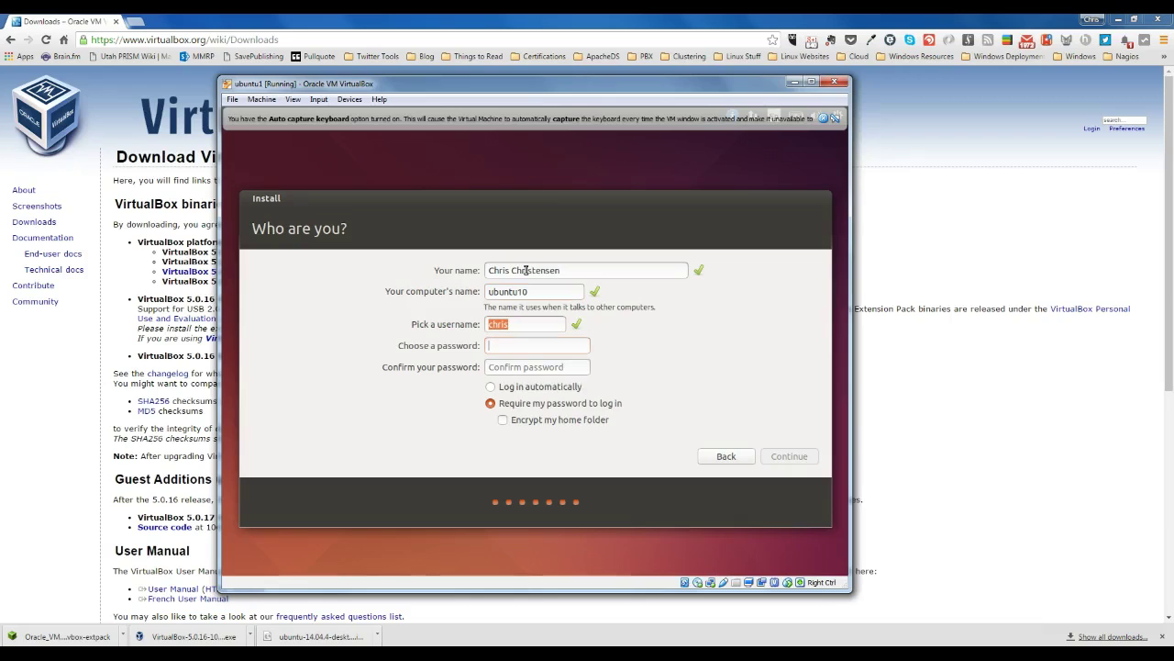
{"action": "type", "text": "••••••••••"}
{"action": "key", "text": "Tab"}
{"action": "type", "text": "••"}
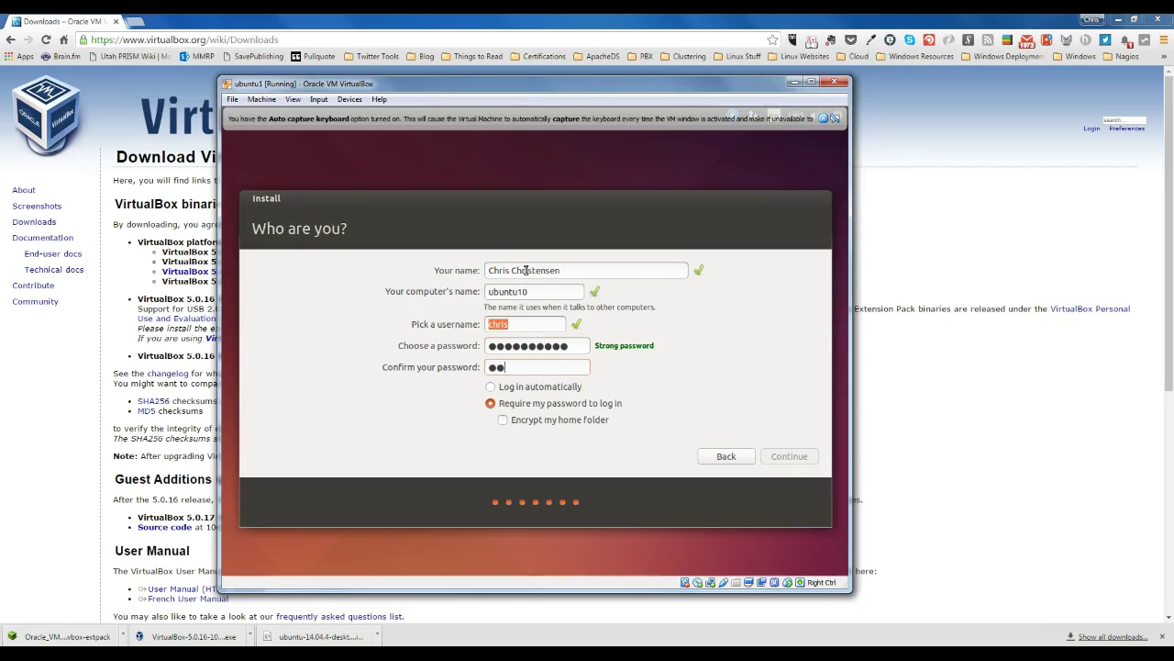
{"action": "type", "text": "••••••••"}
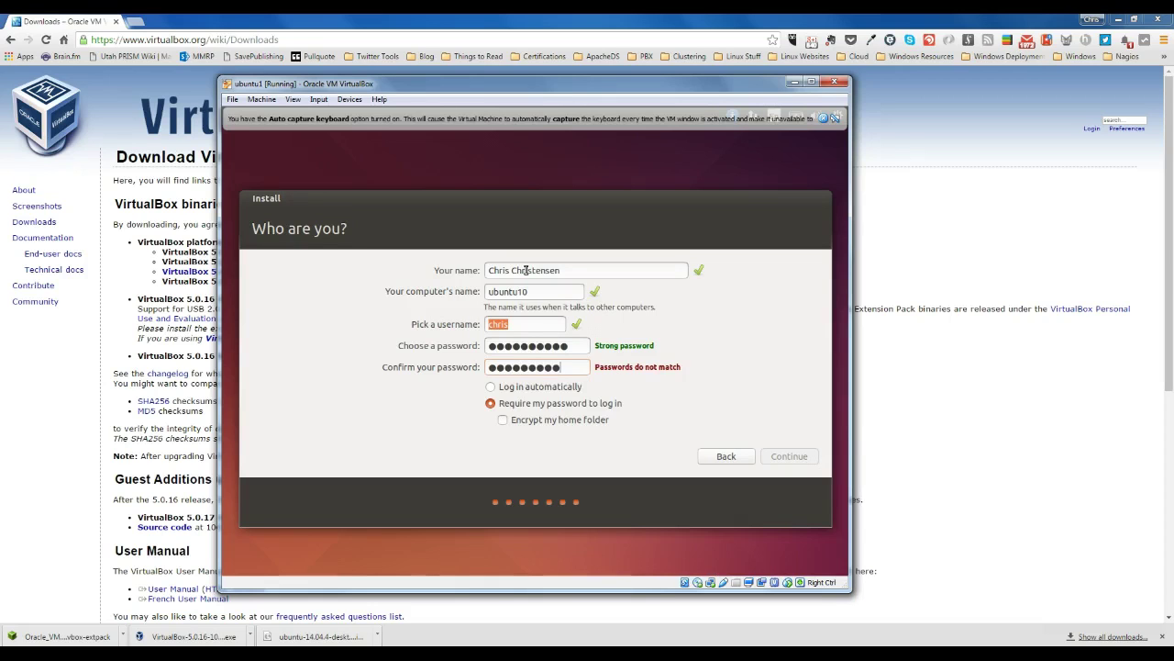
{"action": "type", "text": "•"}
{"action": "key", "text": "Return"}
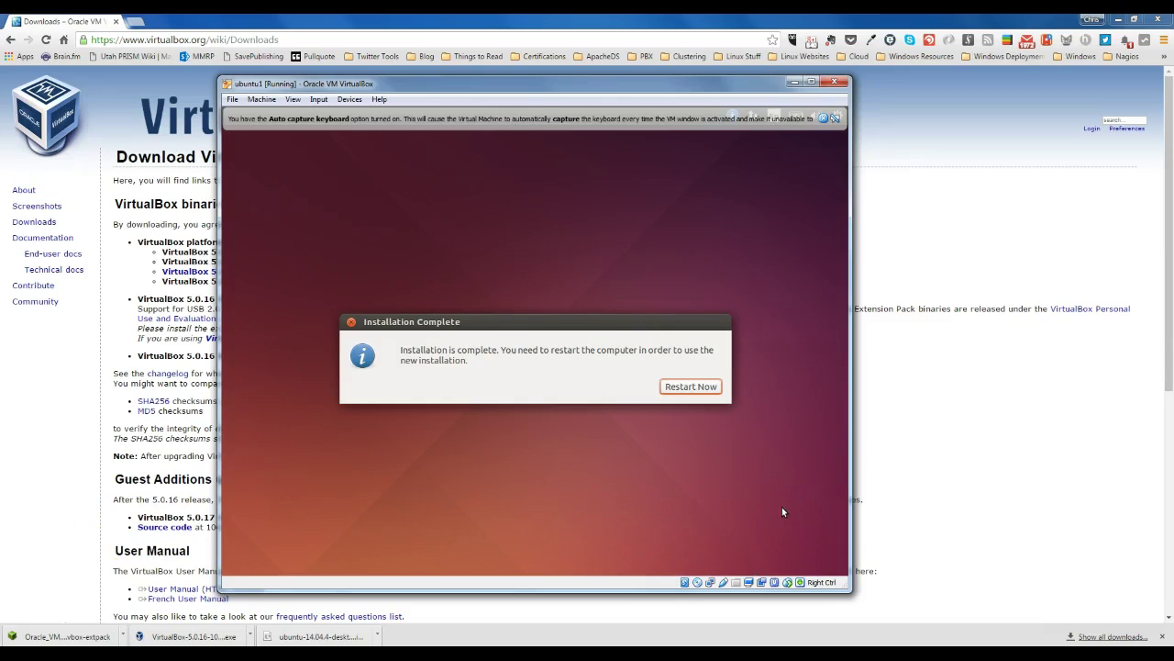
Step: Choose Restart Now in the Installation Complete dialog
{"action": "left_click", "coordinate": [690, 386]}
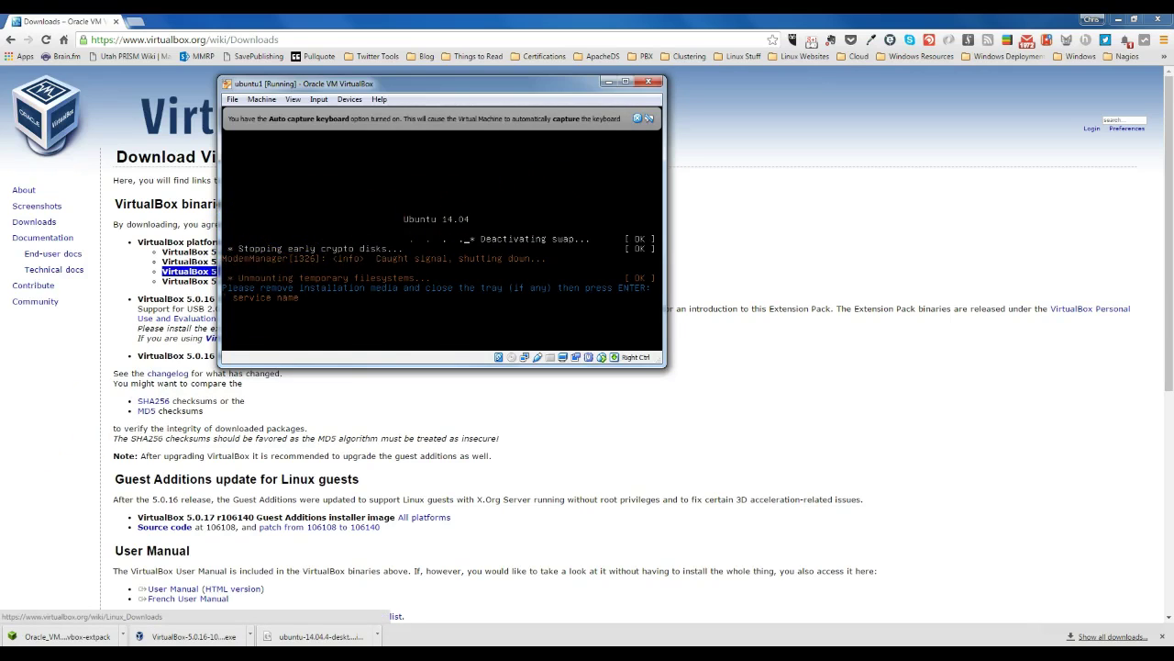
Step: Finish the reboot and log in to the new Ubuntu desktop with the account password
{"action": "key", "text": "Return"}
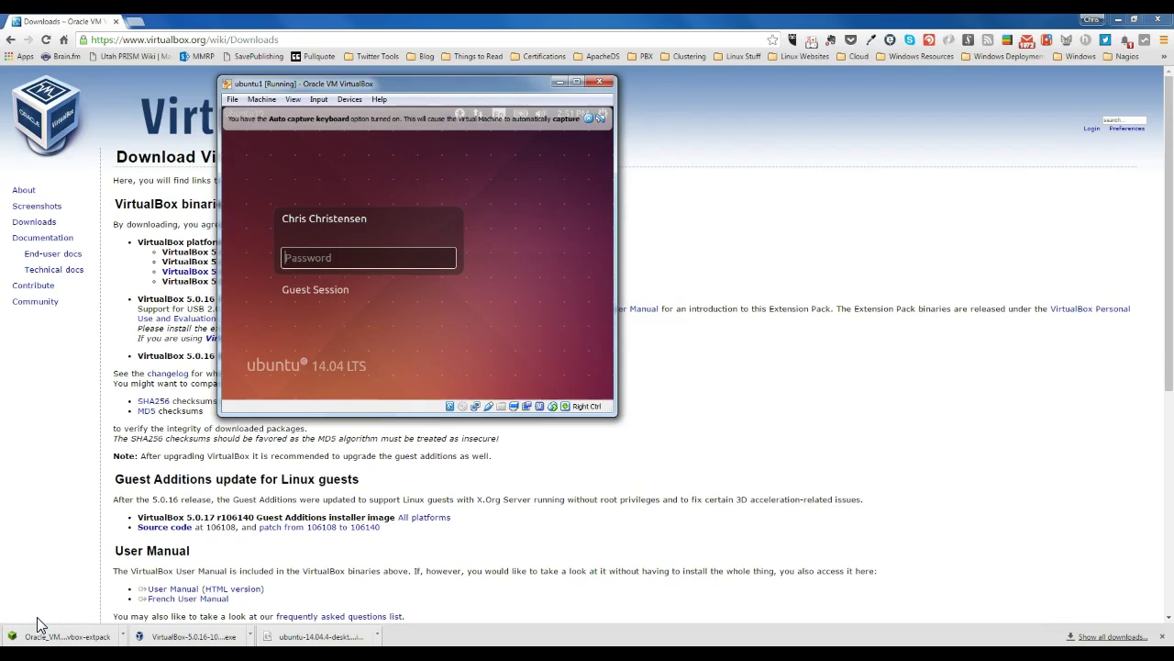
{"action": "left_click", "coordinate": [337, 257]}
{"action": "type", "text": "•"}
{"action": "type", "text": "*****"}
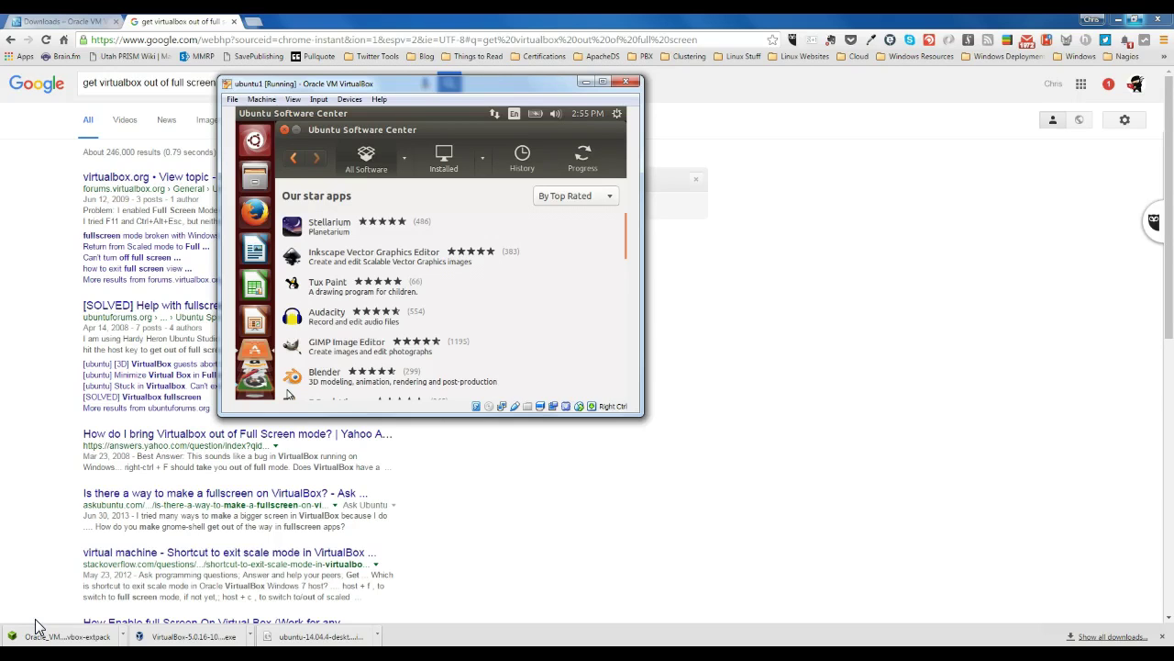
Step: Minimize the ubuntu1 VirtualBox window and load a Twitter profile URL in a new Chrome tab
{"action": "left_click", "coordinate": [971, 370]}
{"action": "left_click", "coordinate": [1122, 20]}
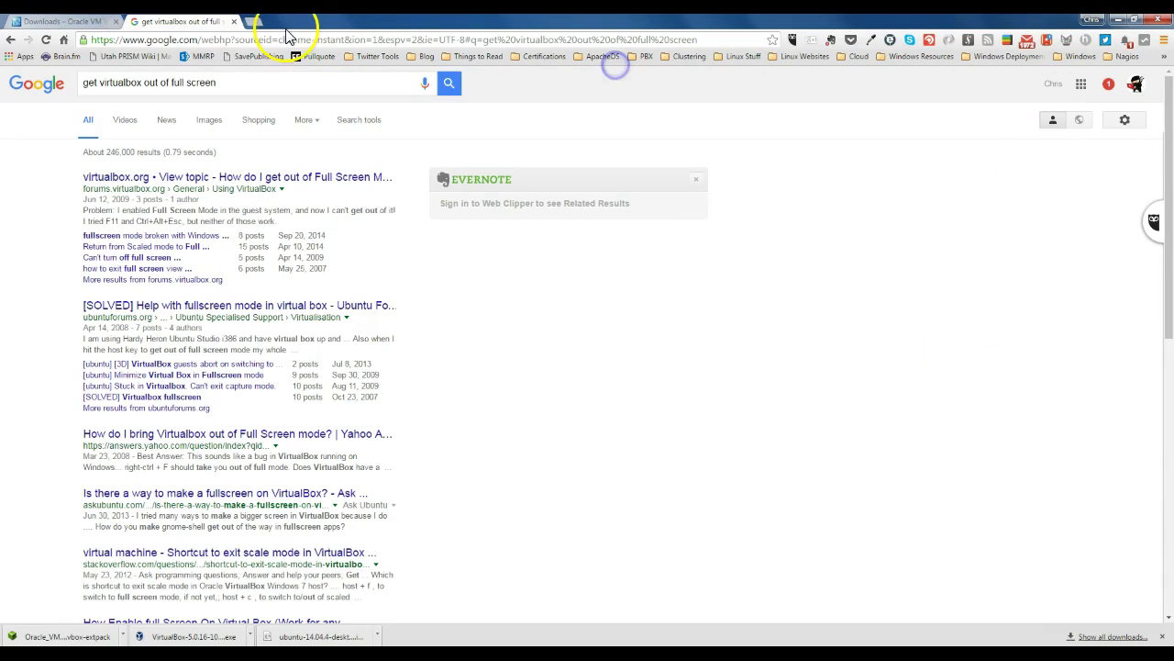
{"action": "left_click", "coordinate": [256, 25]}
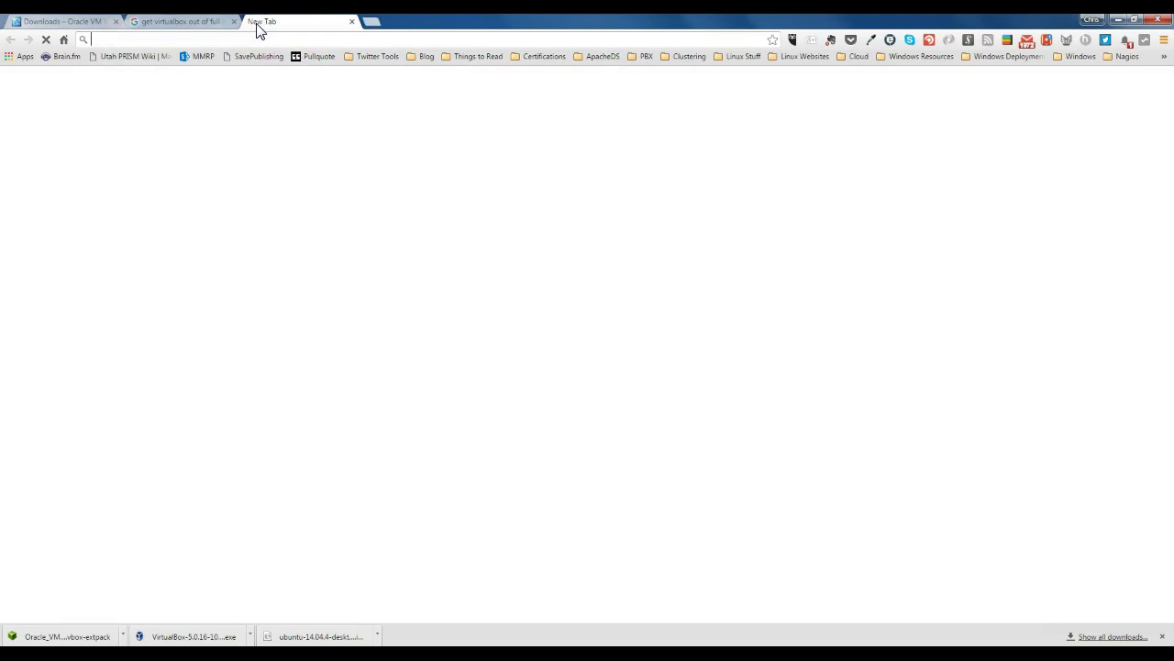
{"action": "type", "text": "twitter.com/"}
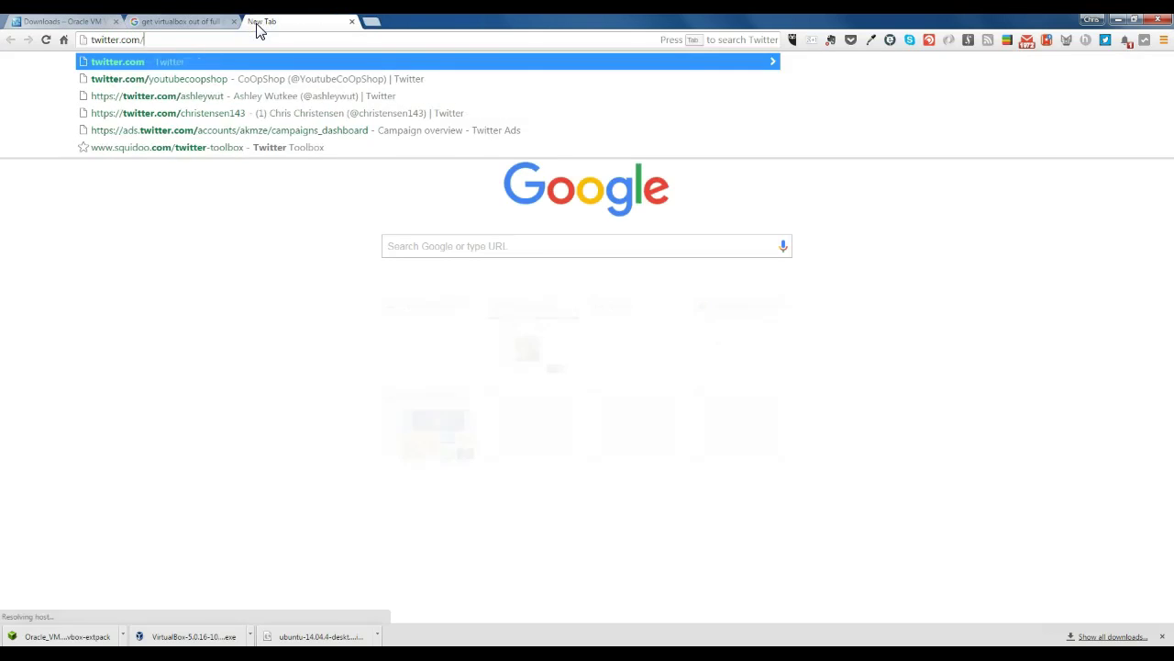
{"action": "type", "text": "christensen143"}
{"action": "key", "text": "Return"}
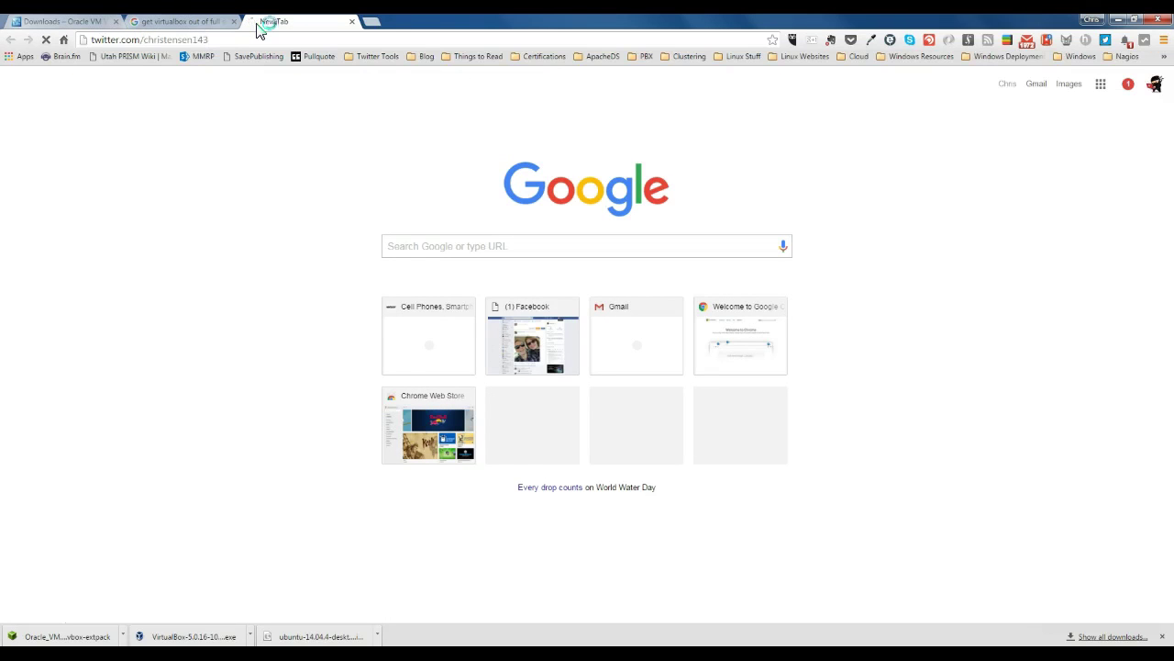